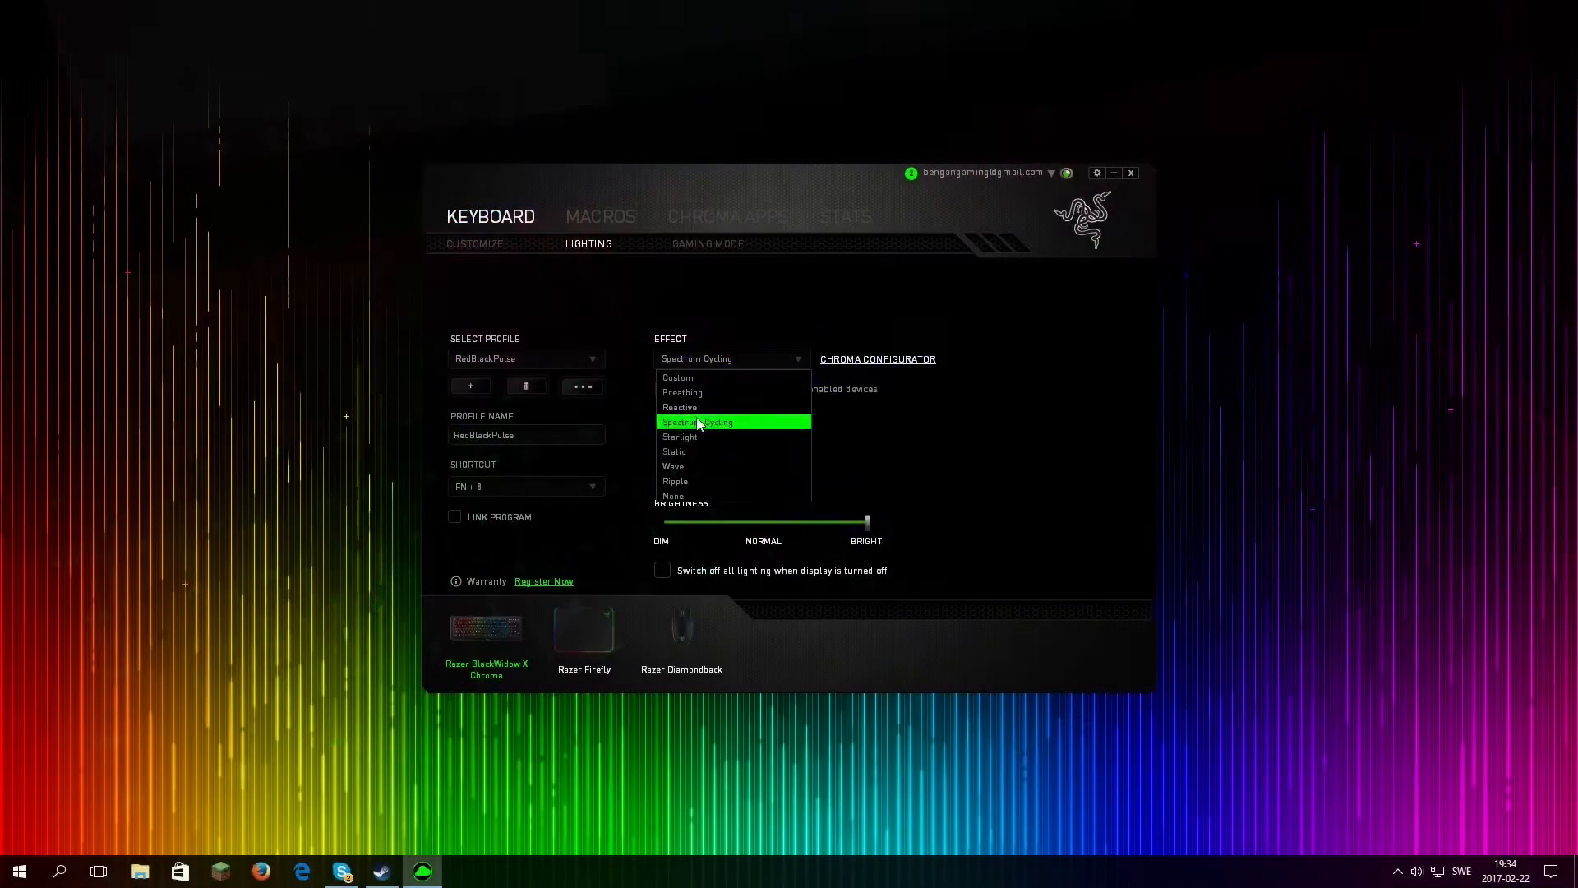
Try the Static lighting effect on the keyboard, and set the effect to Wave
{"action": "left_click", "coordinate": [690, 453]}
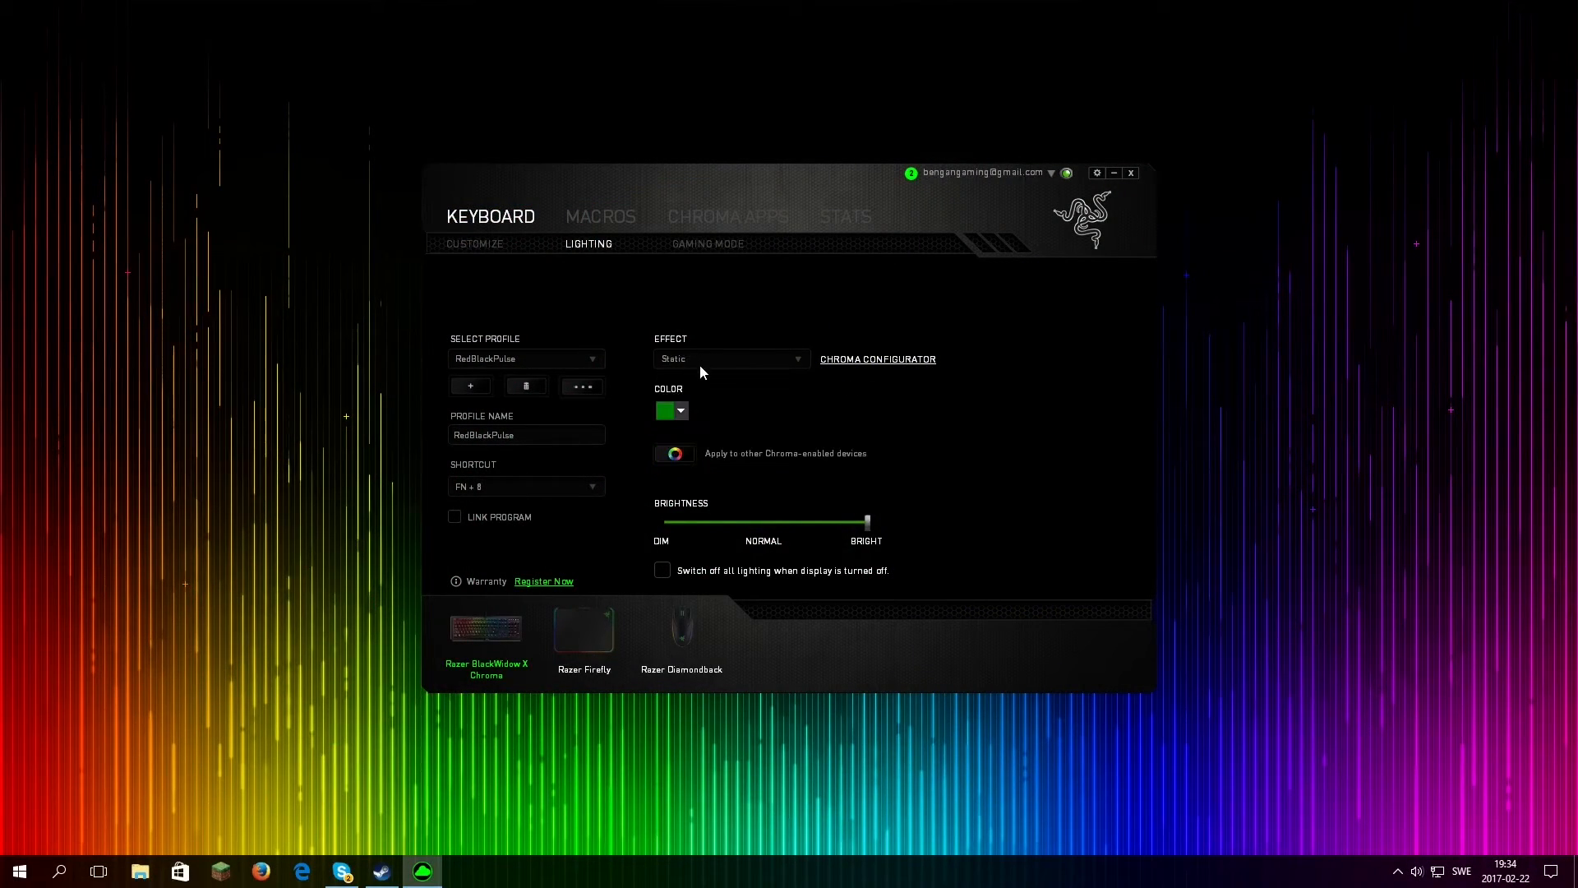
{"action": "left_click", "coordinate": [700, 365]}
{"action": "left_click", "coordinate": [682, 470]}
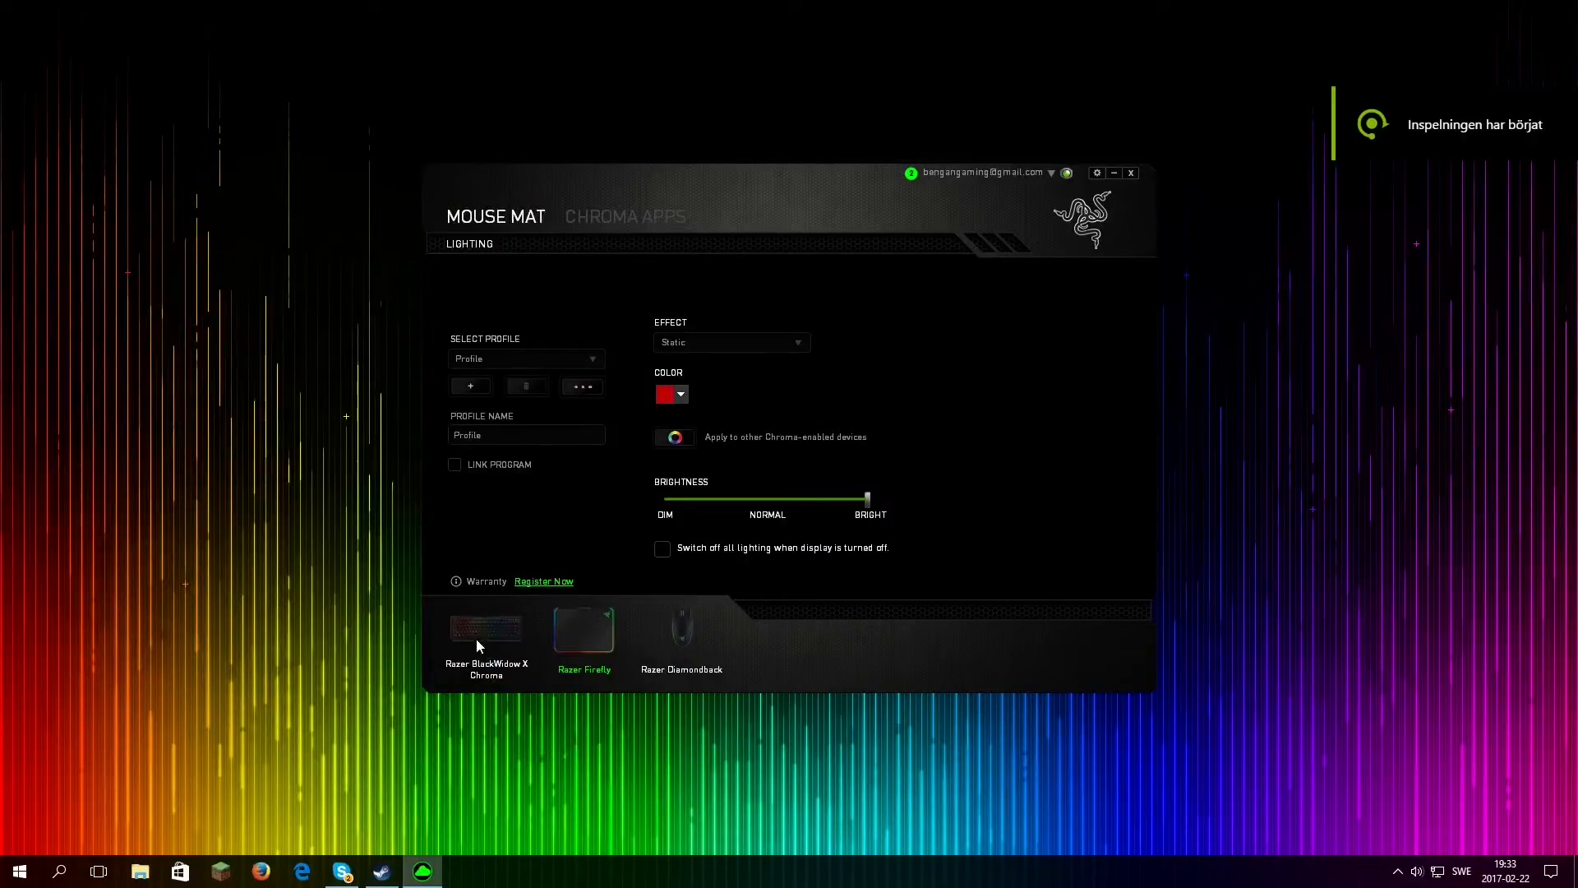
Look through the settings pages of the Razer BlackWidow X Chroma keyboard, Firefly mouse mat and Diamondback mouse
{"action": "left_click", "coordinate": [477, 635]}
{"action": "left_click", "coordinate": [576, 625]}
{"action": "left_click", "coordinate": [670, 635]}
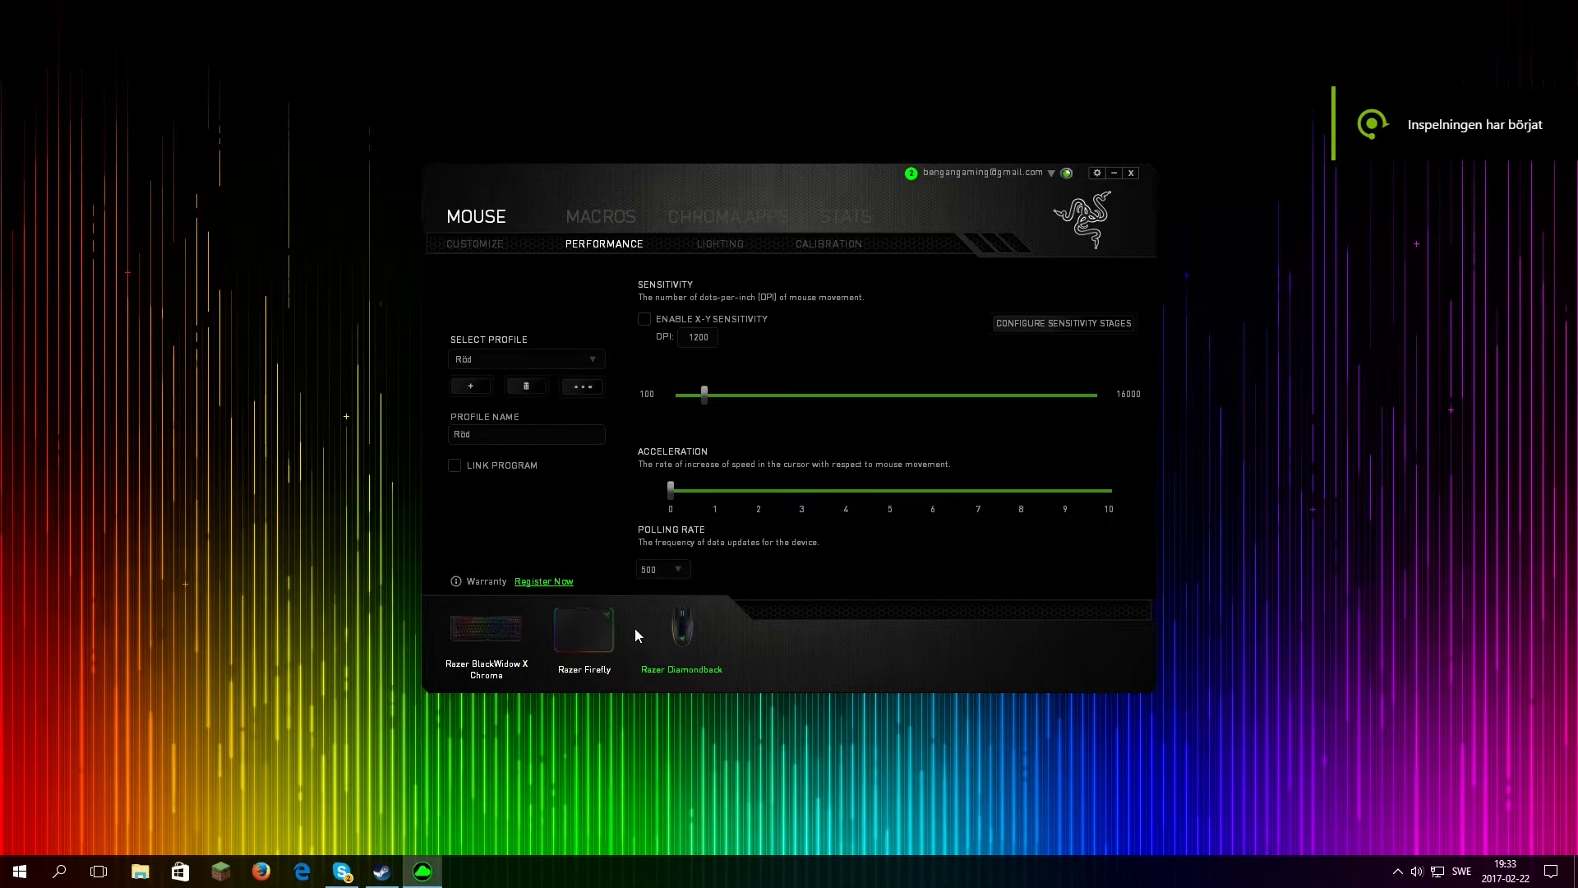
{"action": "left_click", "coordinate": [565, 630]}
{"action": "left_click", "coordinate": [491, 633]}
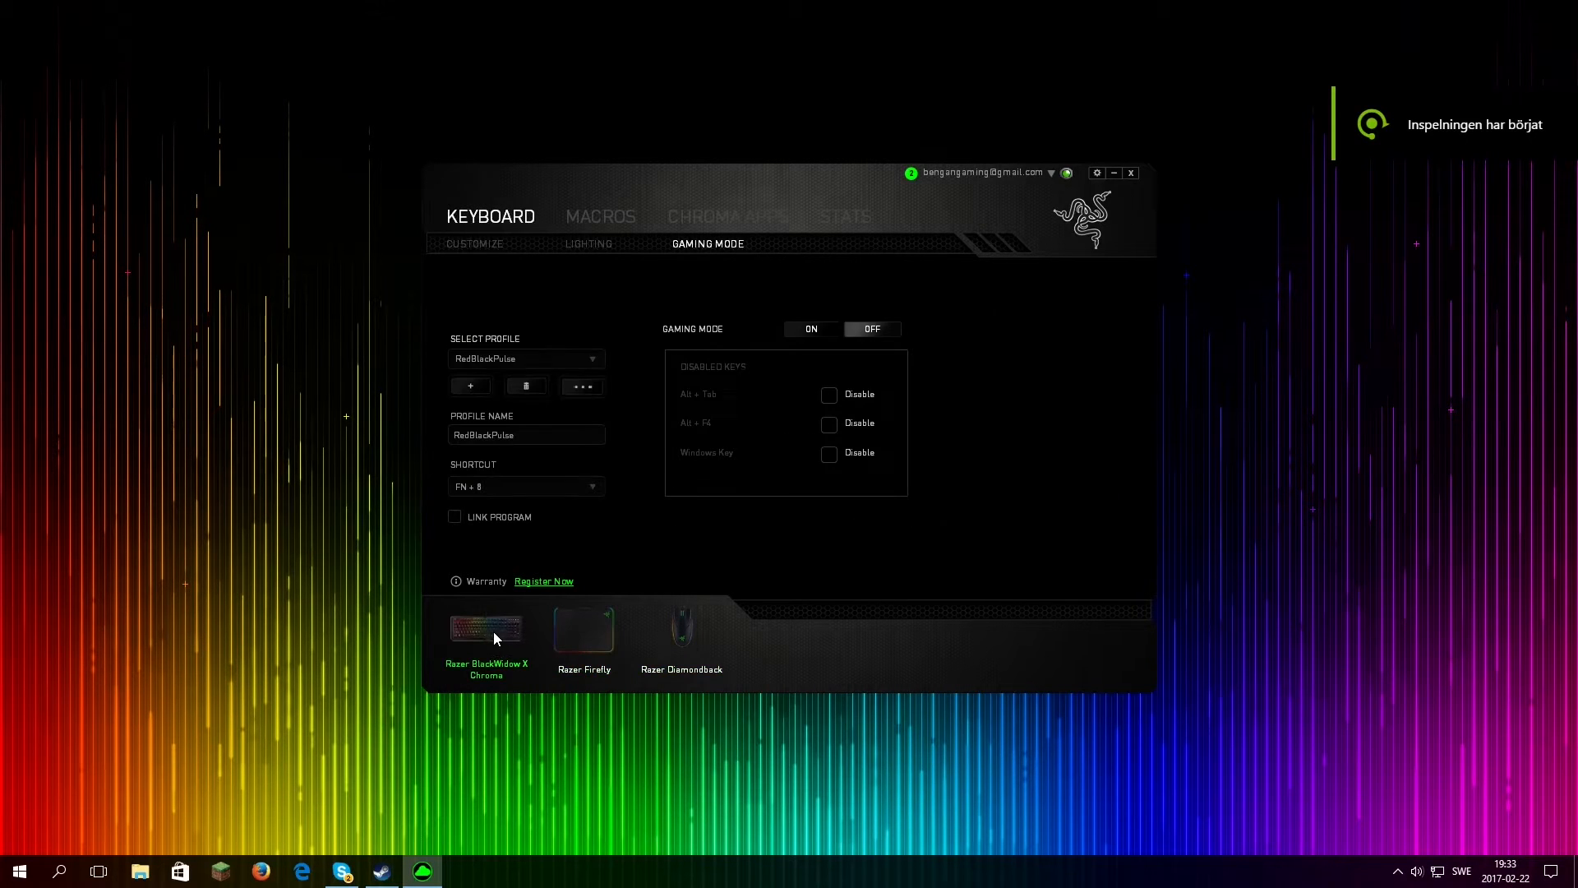
{"action": "left_click", "coordinate": [589, 629]}
{"action": "left_click", "coordinate": [689, 641]}
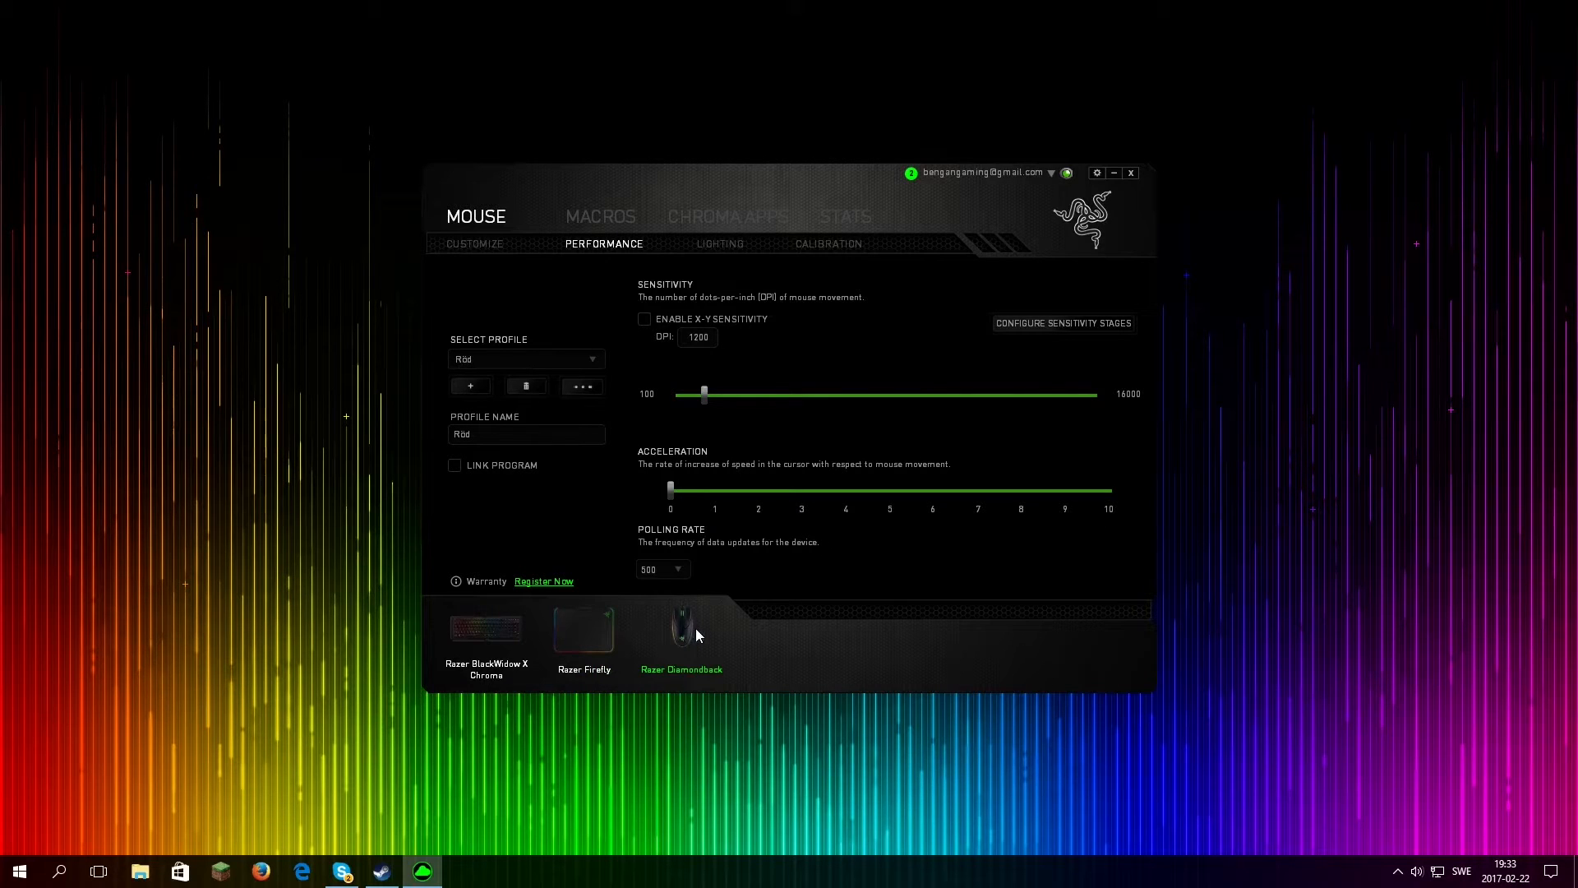
{"action": "left_click", "coordinate": [506, 635]}
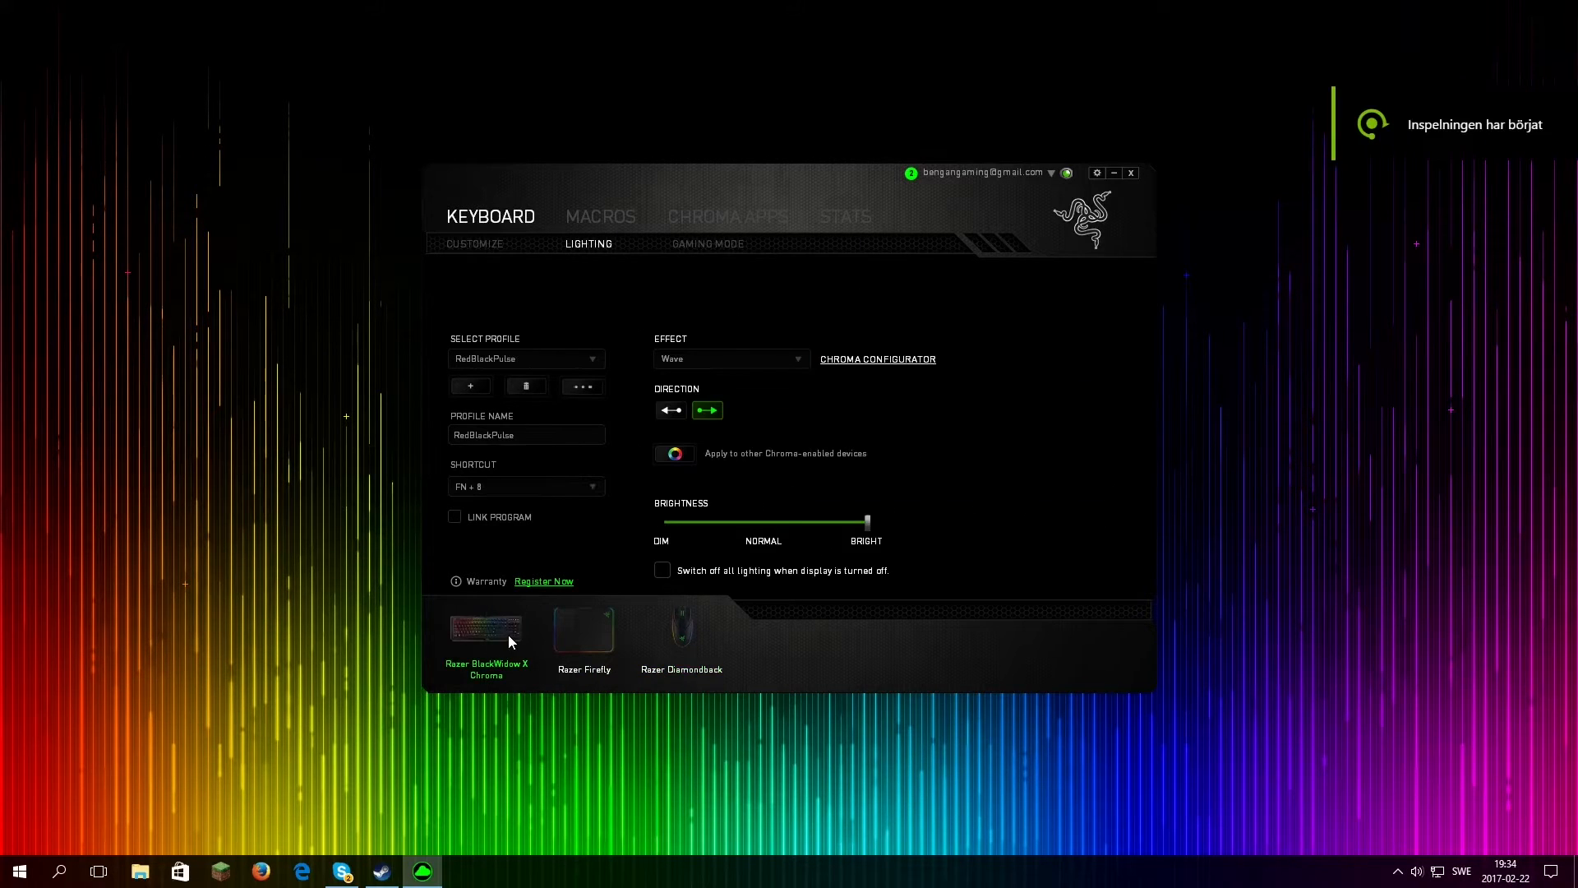
{"action": "left_click", "coordinate": [575, 646]}
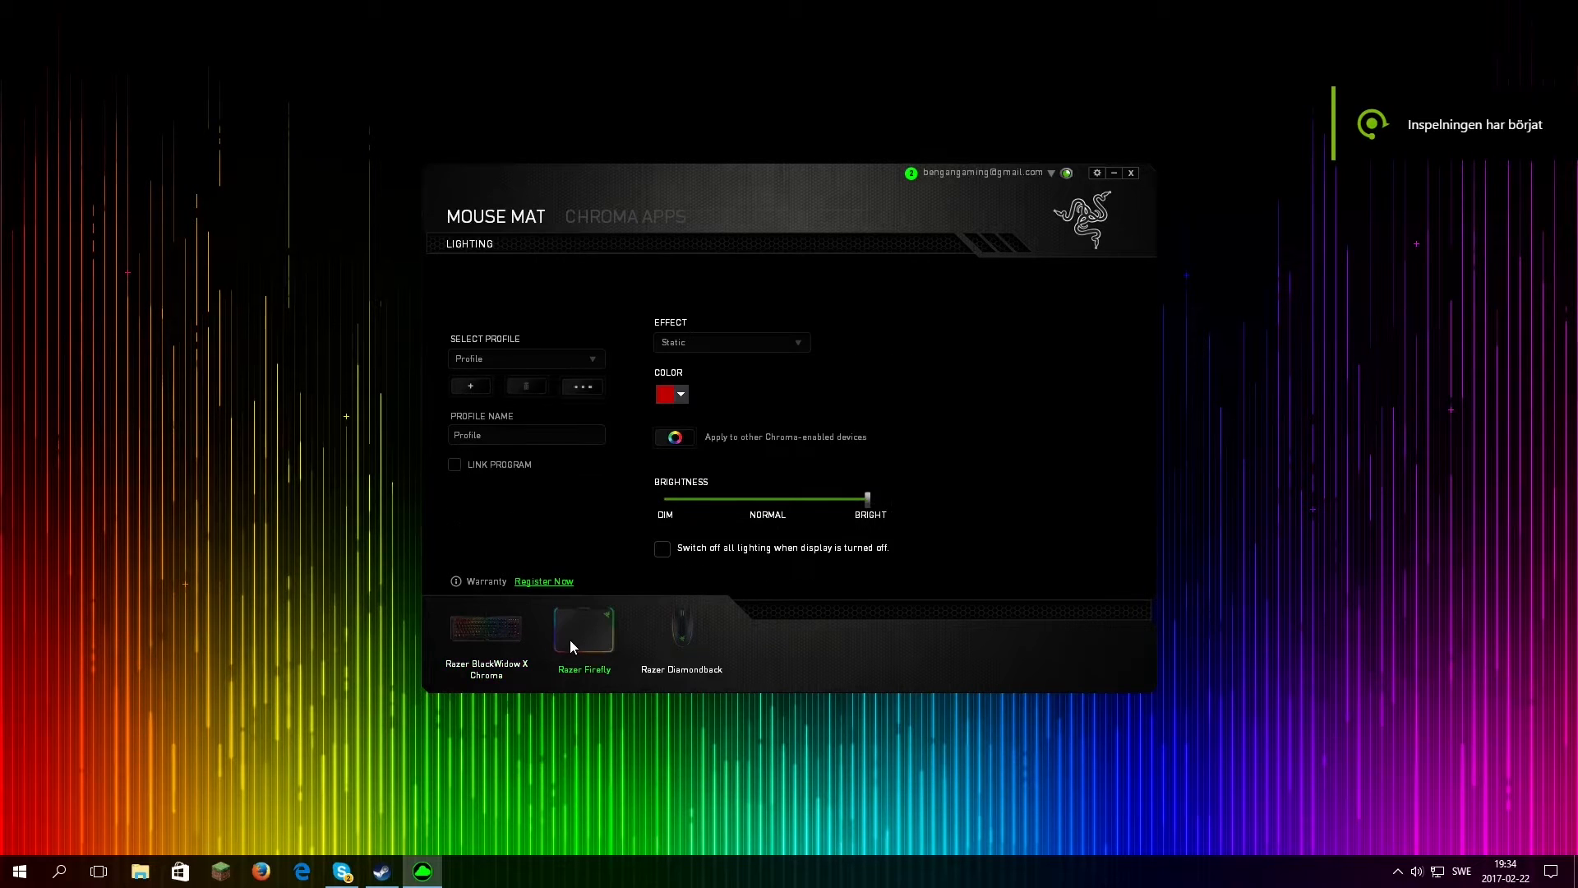
{"action": "left_click", "coordinate": [681, 625]}
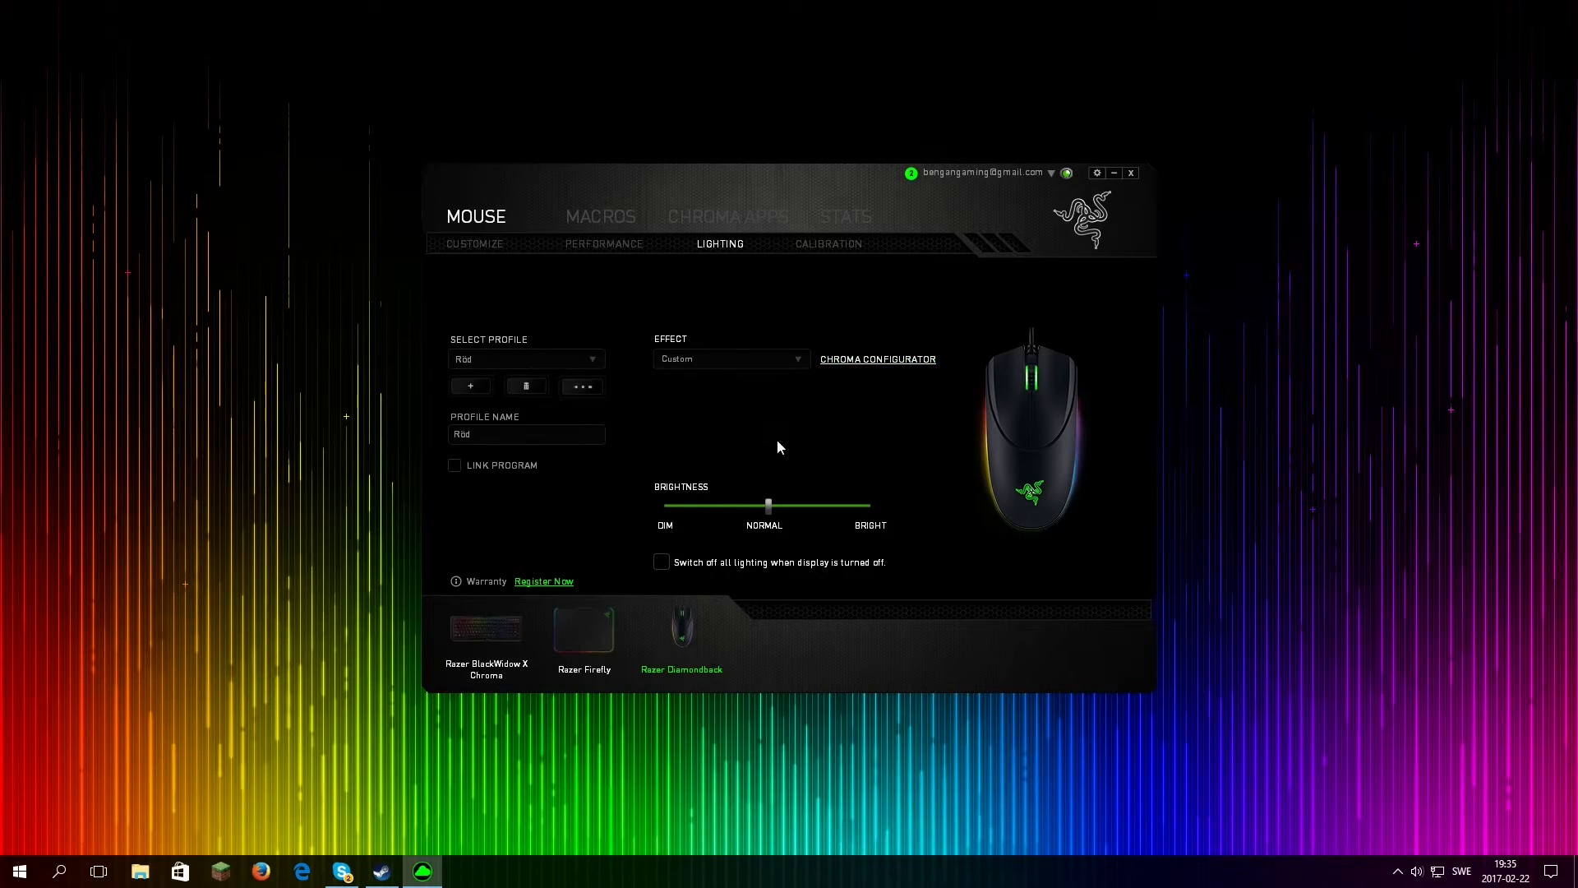
{"action": "left_click", "coordinate": [600, 620]}
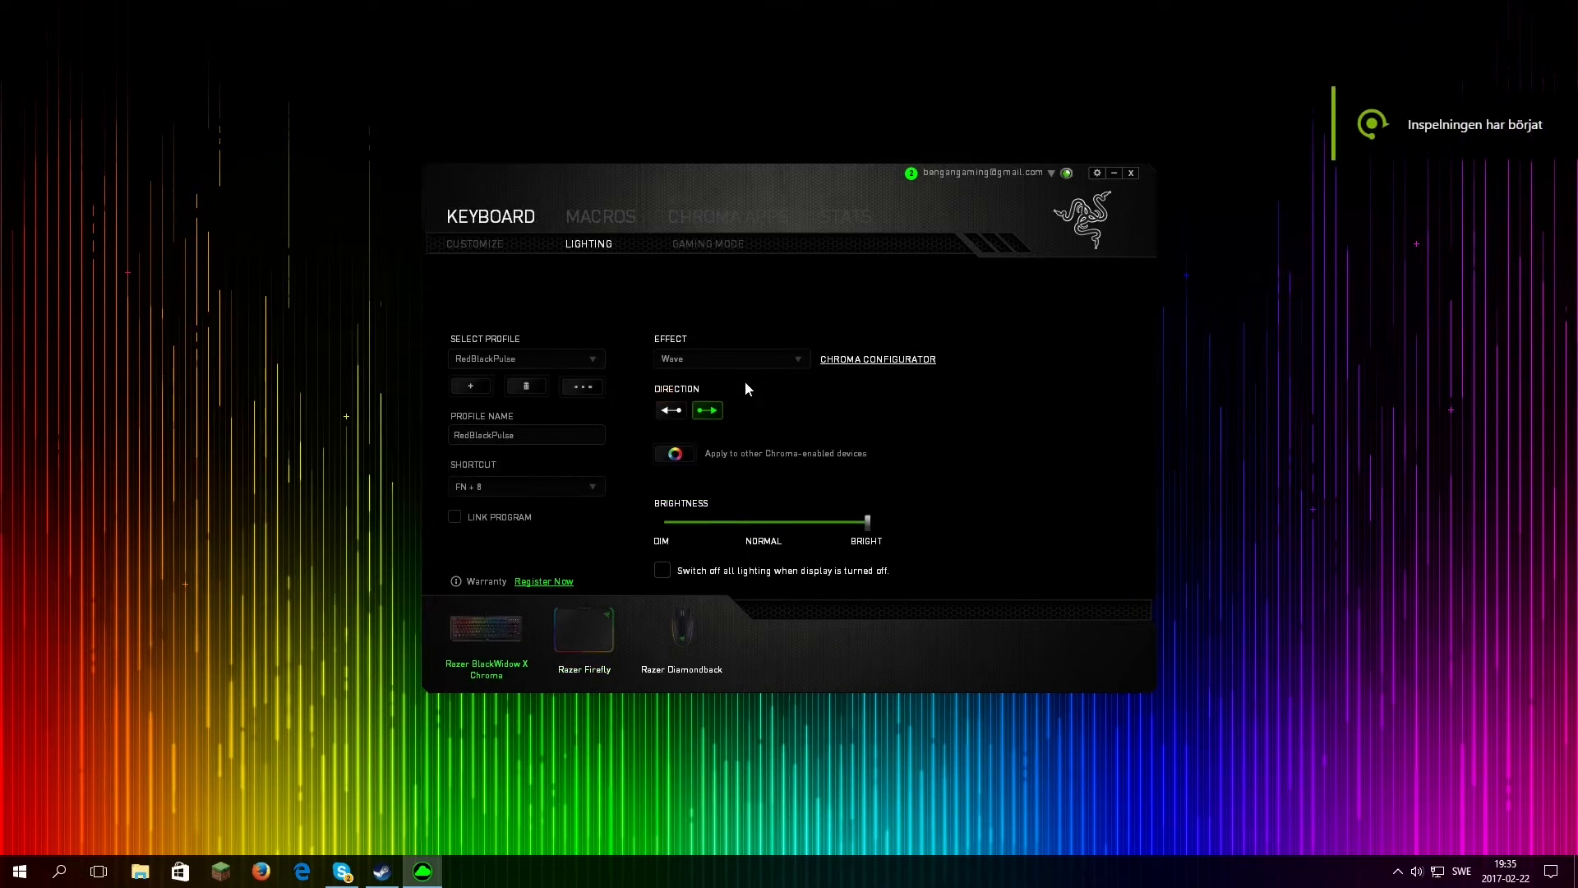
In the keyboard's Chroma Configurator, add a Reactive effect layer and make the Wave layer visible
{"action": "left_click", "coordinate": [850, 360]}
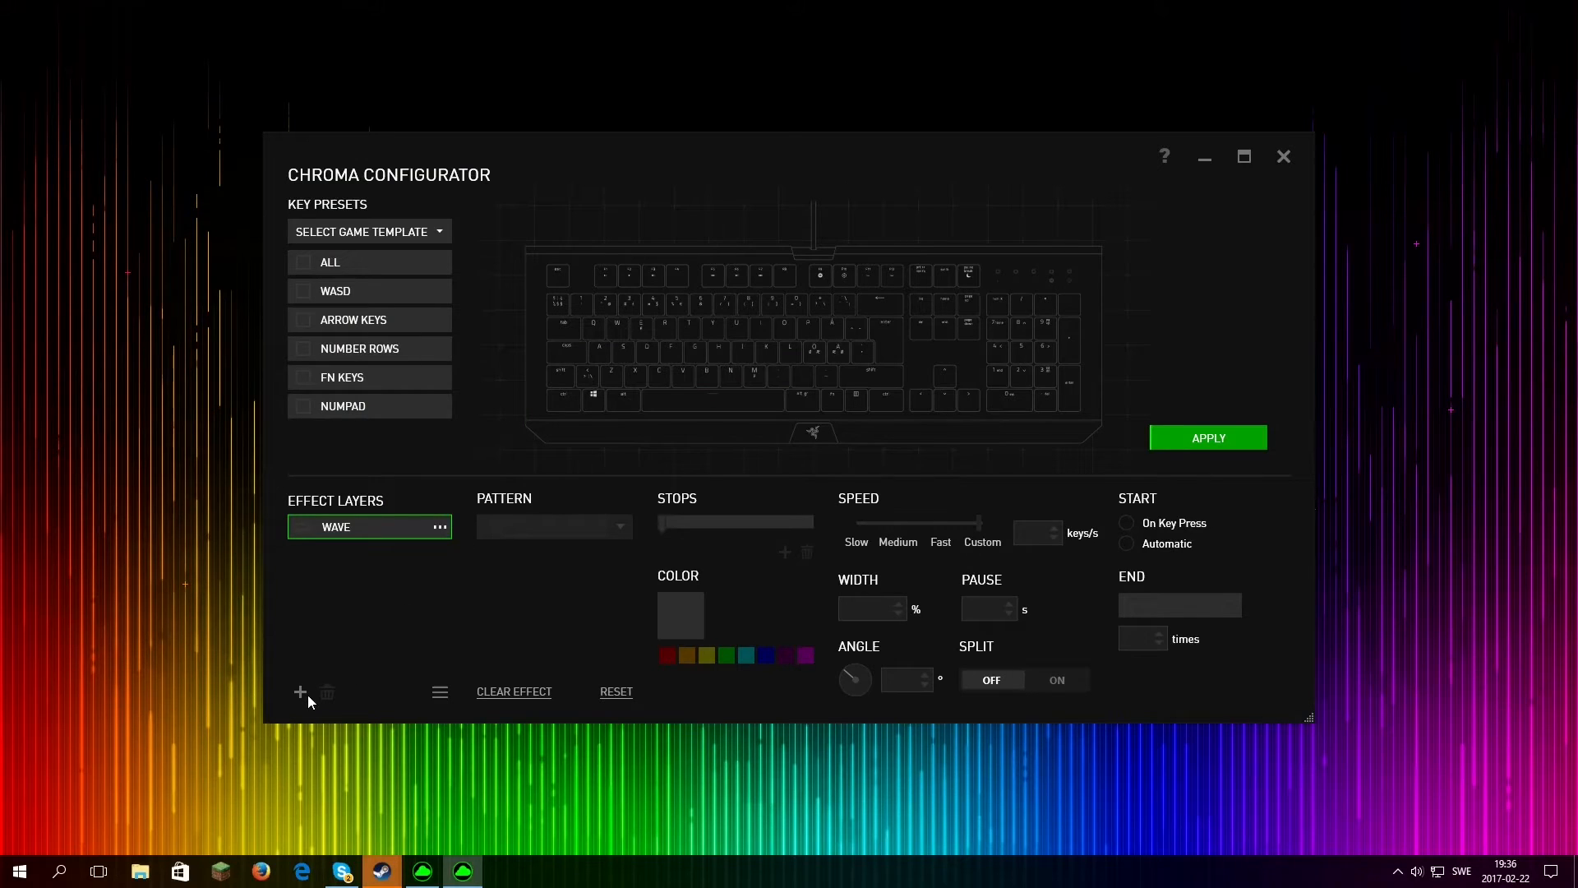
{"action": "left_click", "coordinate": [301, 691]}
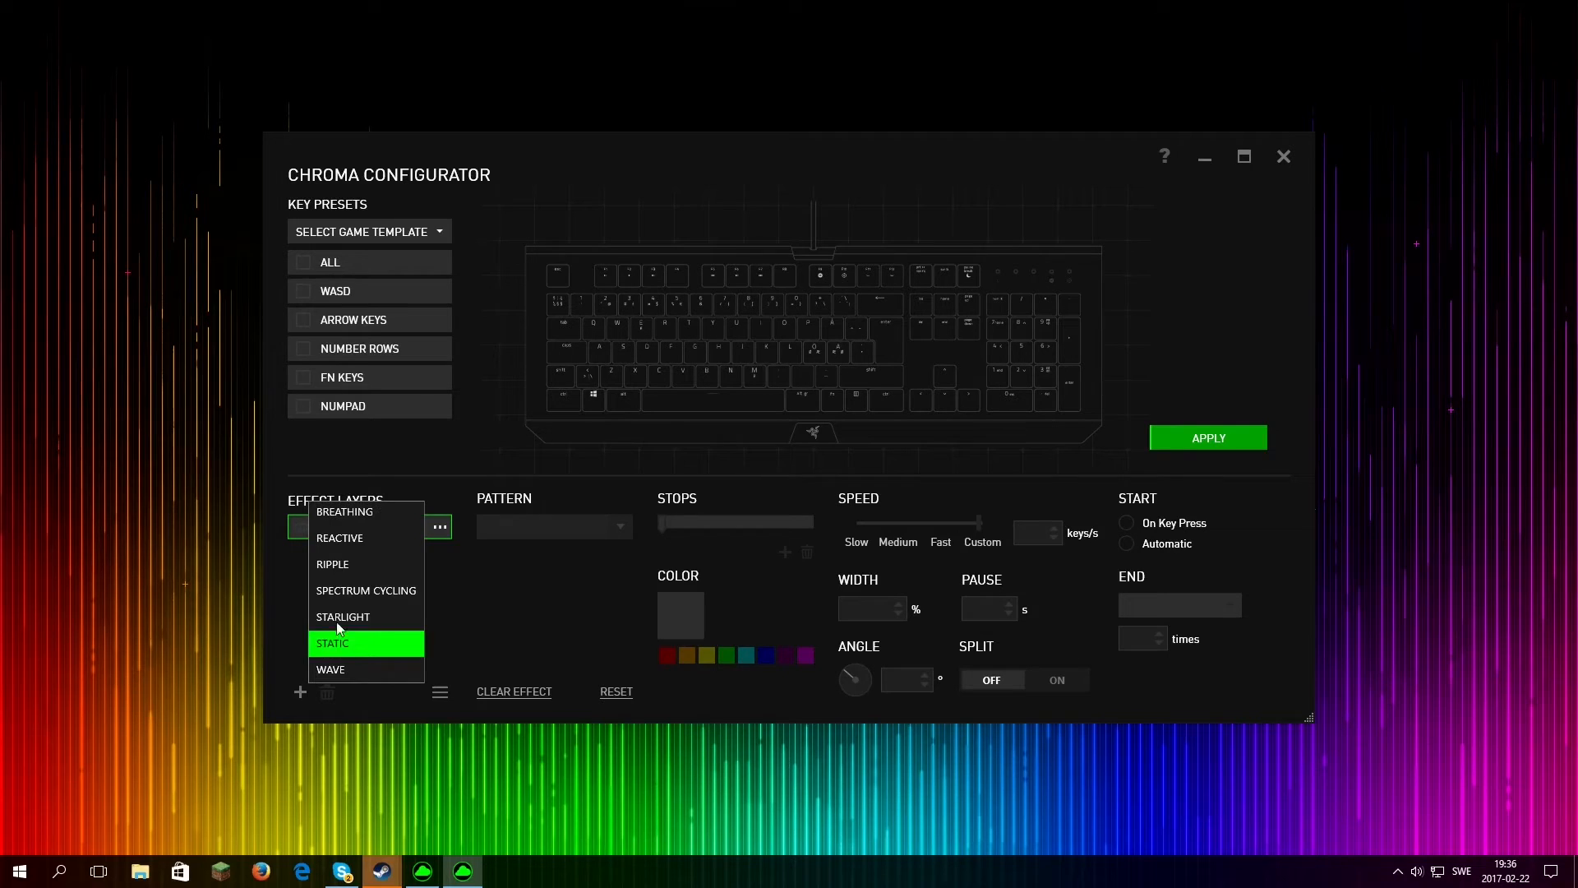
{"action": "left_click", "coordinate": [344, 537]}
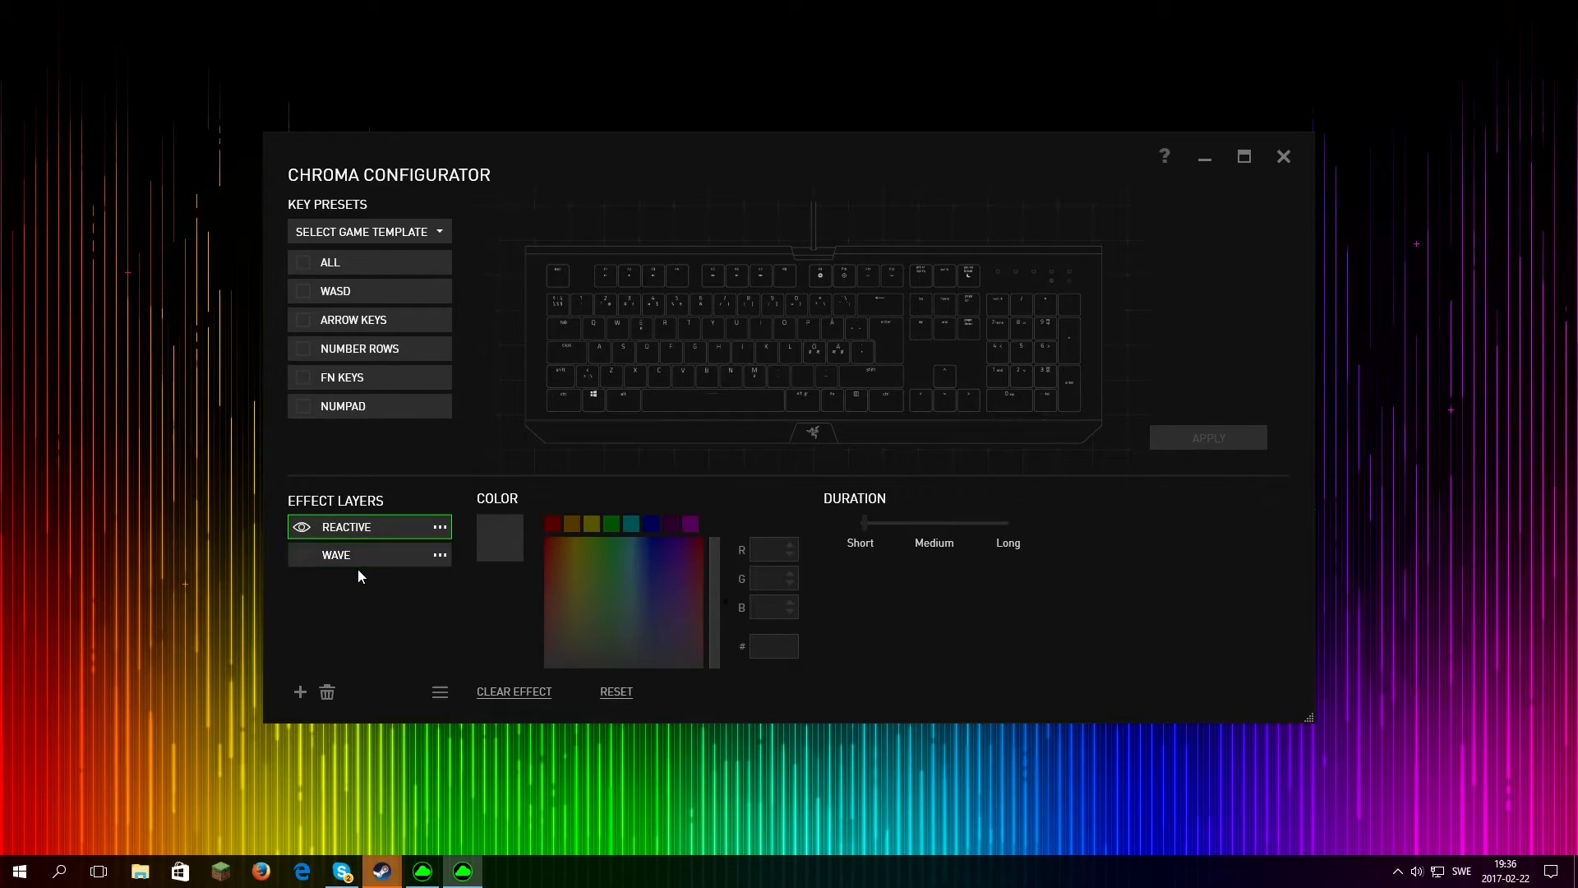
{"action": "left_click", "coordinate": [362, 561]}
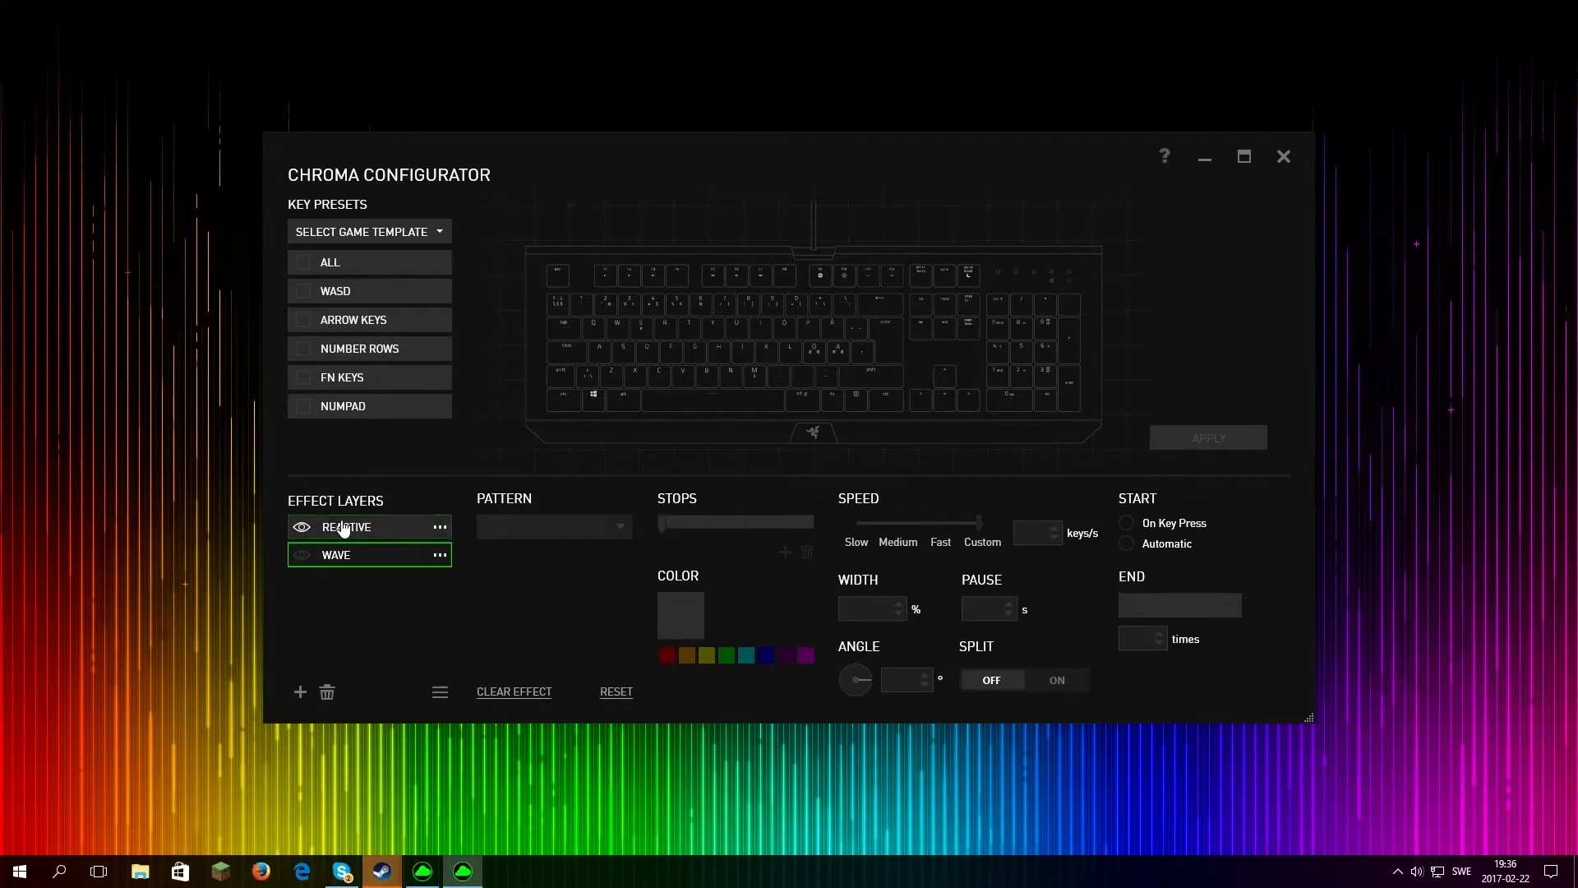
{"action": "left_click", "coordinate": [361, 533]}
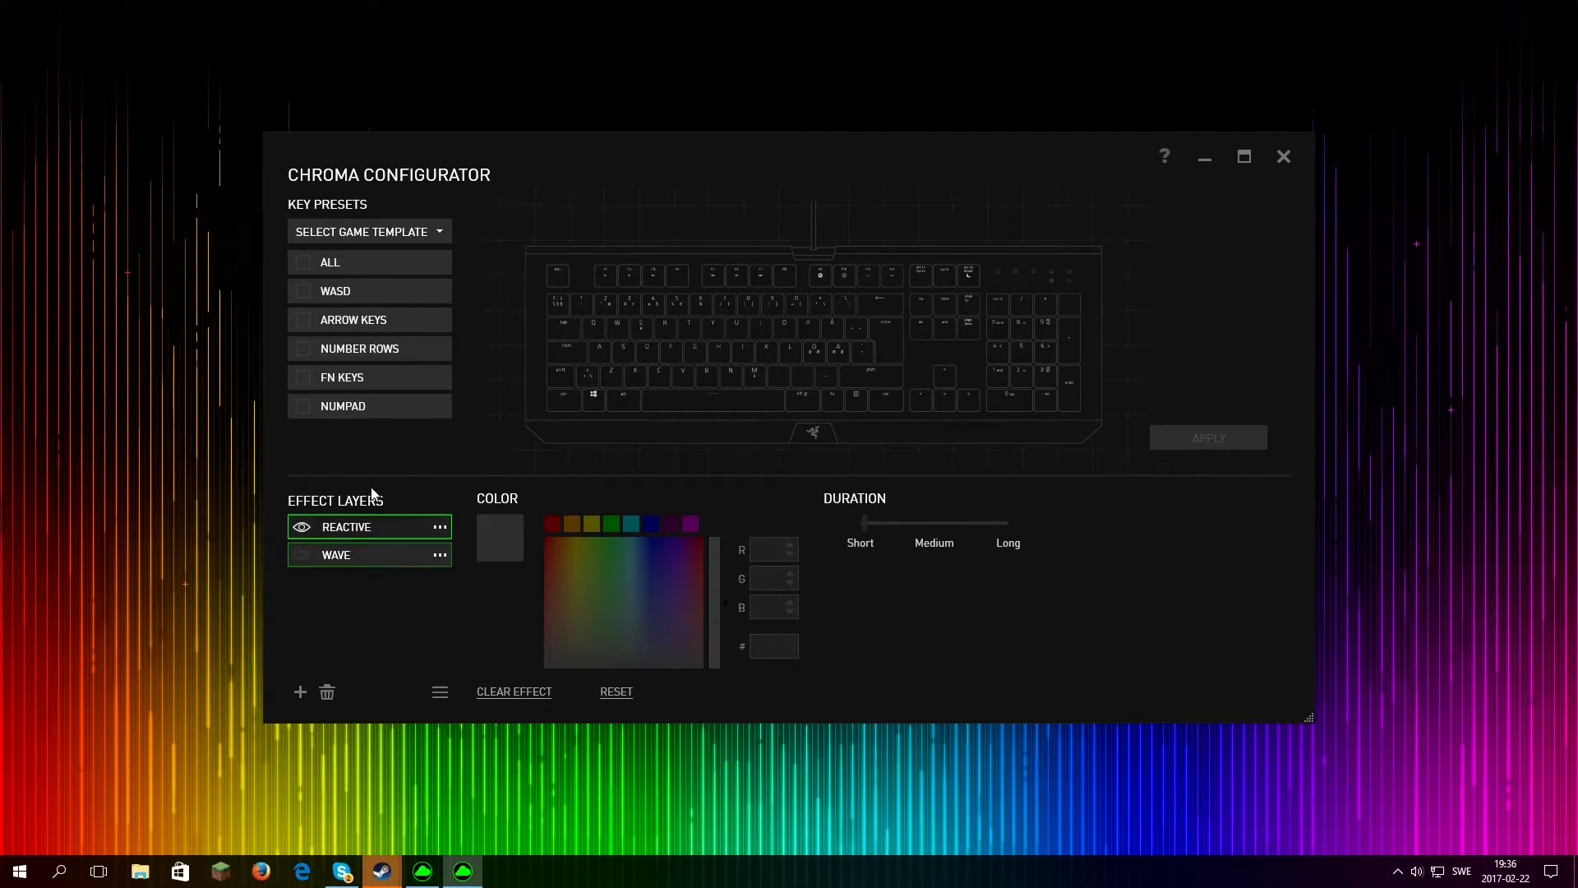
{"action": "left_click", "coordinate": [301, 559]}
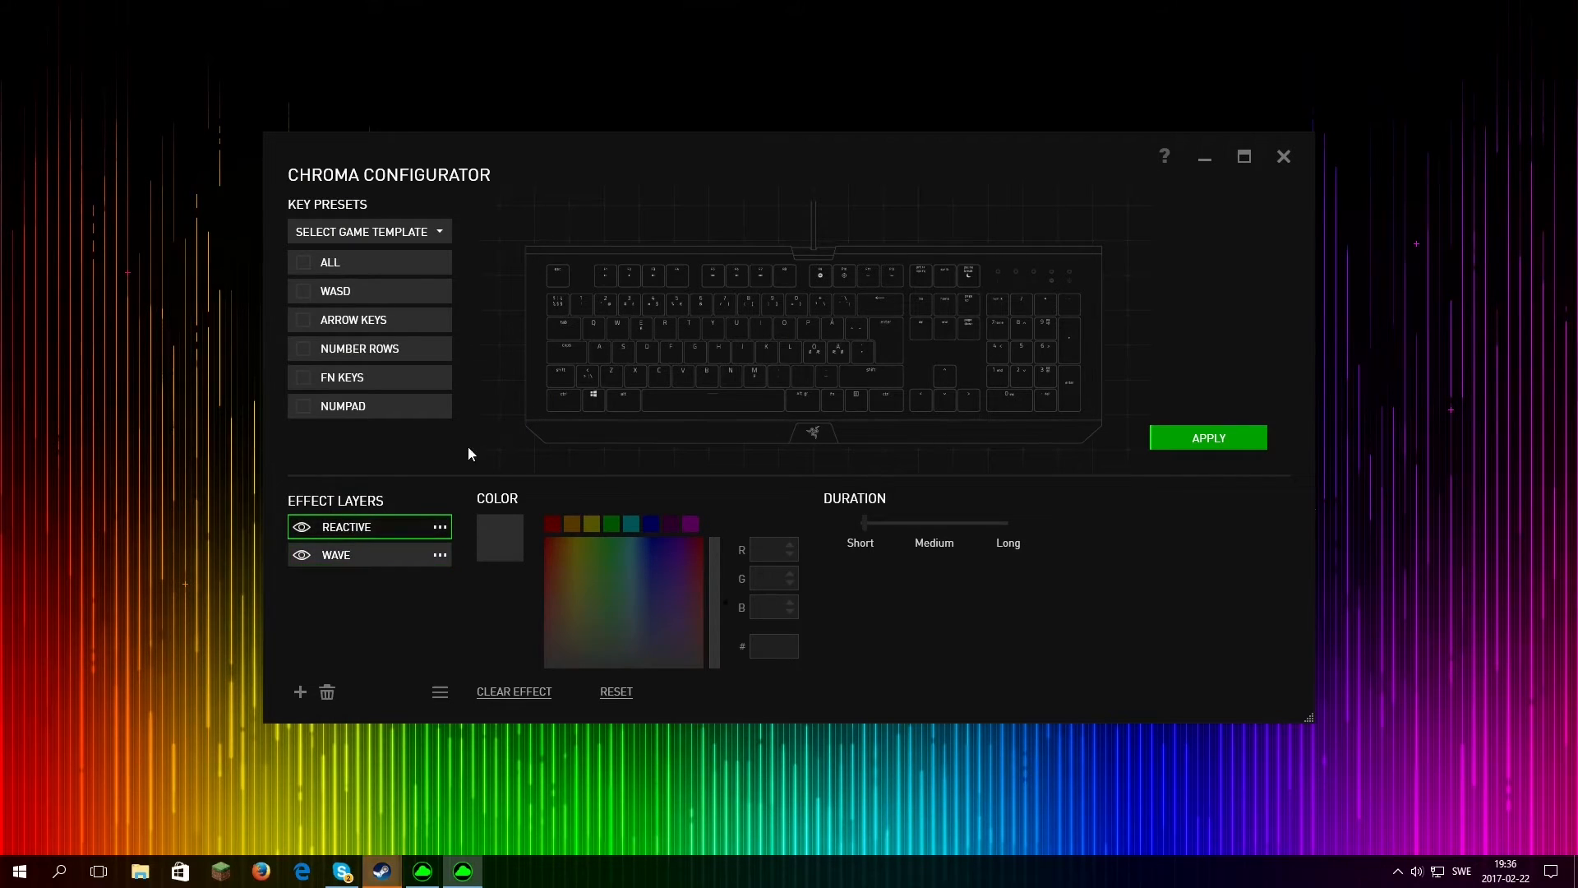
Assign the Reactive effect to all keys in green (00FF00) with a Long duration, and apply it
{"action": "left_click", "coordinate": [313, 263]}
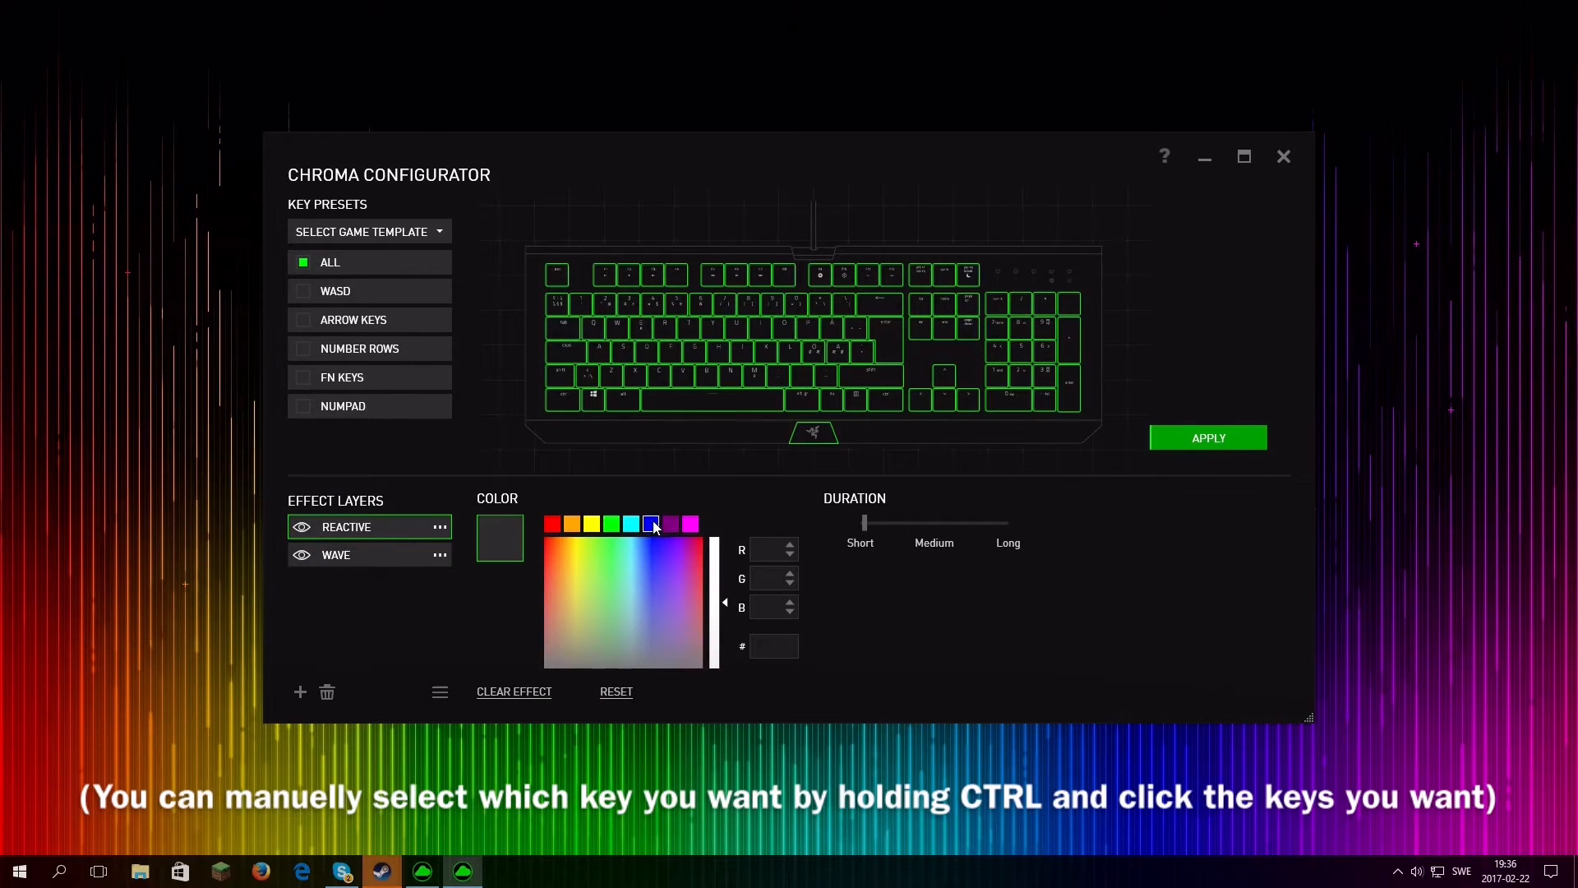
{"action": "left_click", "coordinate": [611, 528]}
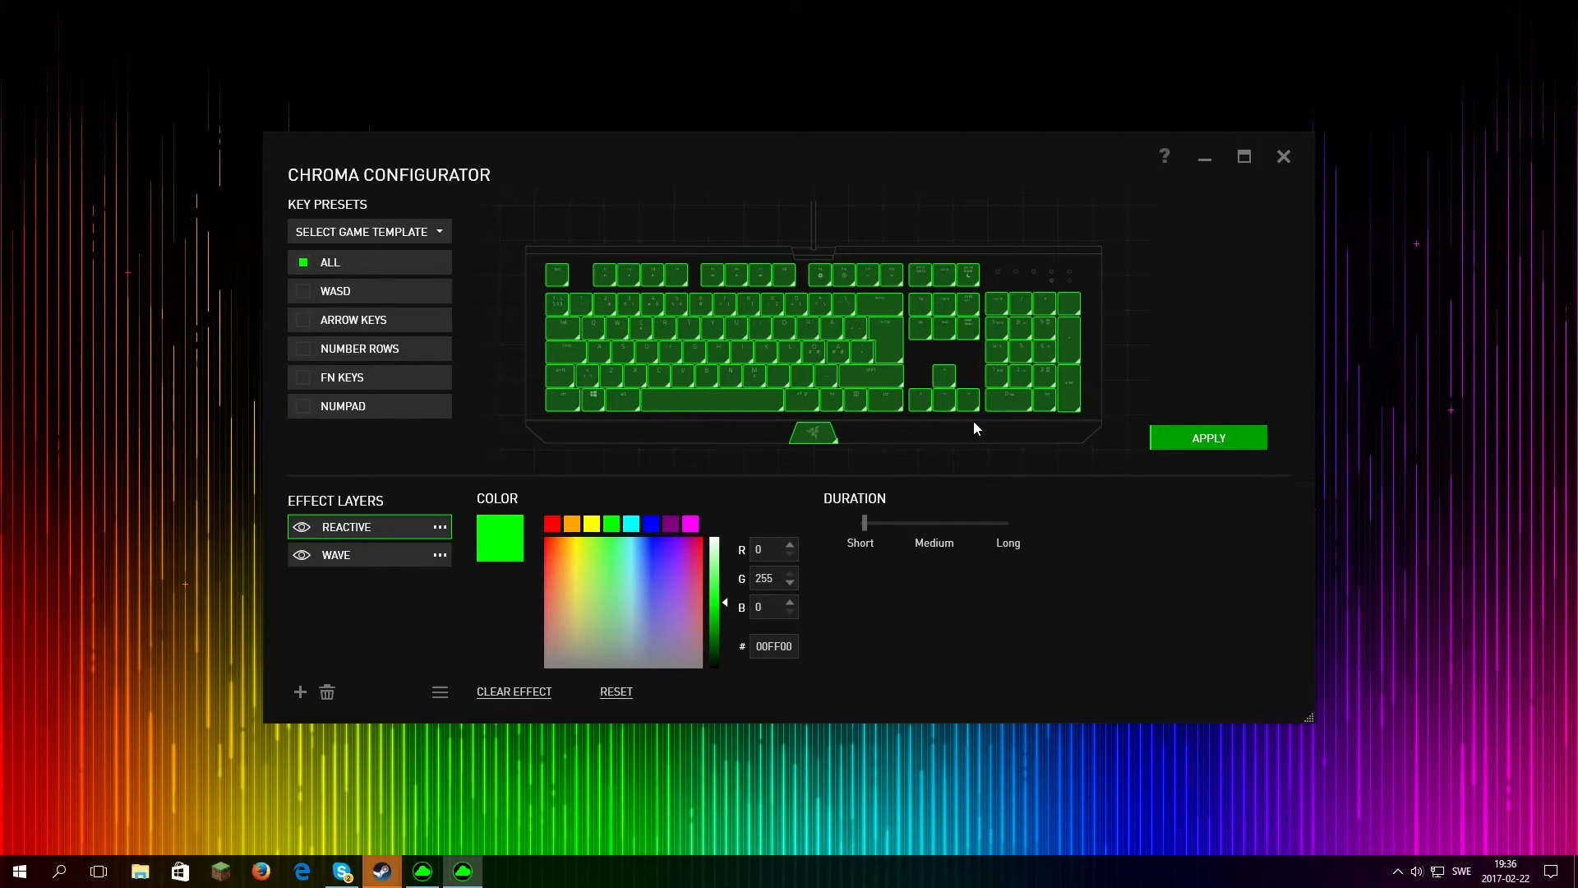
{"action": "left_click", "coordinate": [903, 521]}
{"action": "left_click", "coordinate": [934, 523]}
{"action": "left_click_drag", "start_coordinate": [934, 523], "coordinate": [1022, 524]}
{"action": "left_click", "coordinate": [1181, 438]}
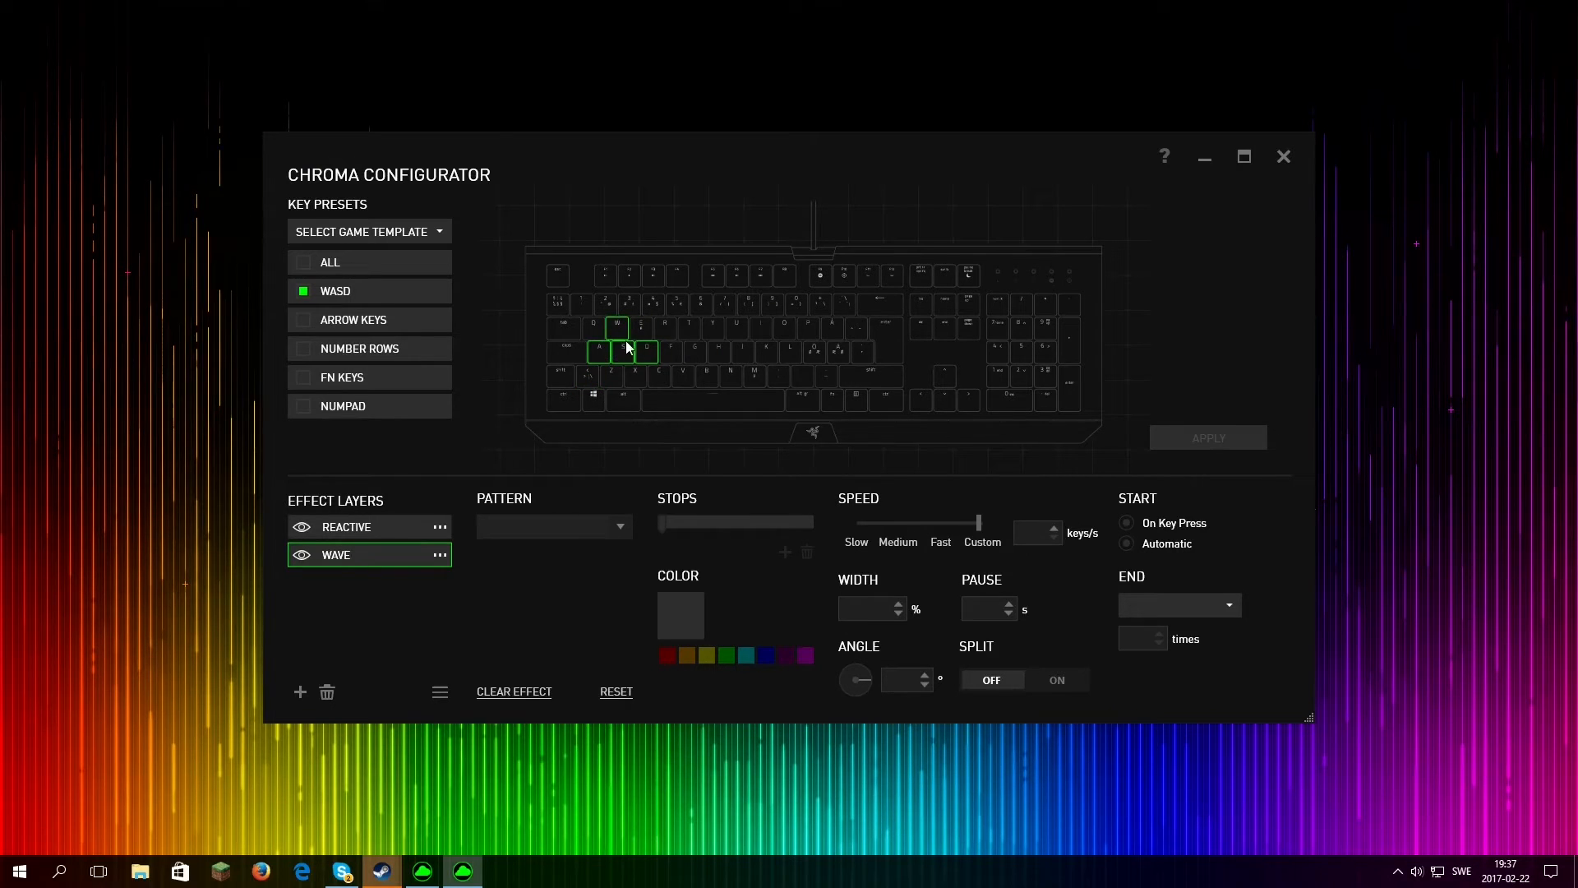
Assign the Wave layer to all keys with the red-to-yellow gradient pattern
{"action": "left_click", "coordinate": [366, 268]}
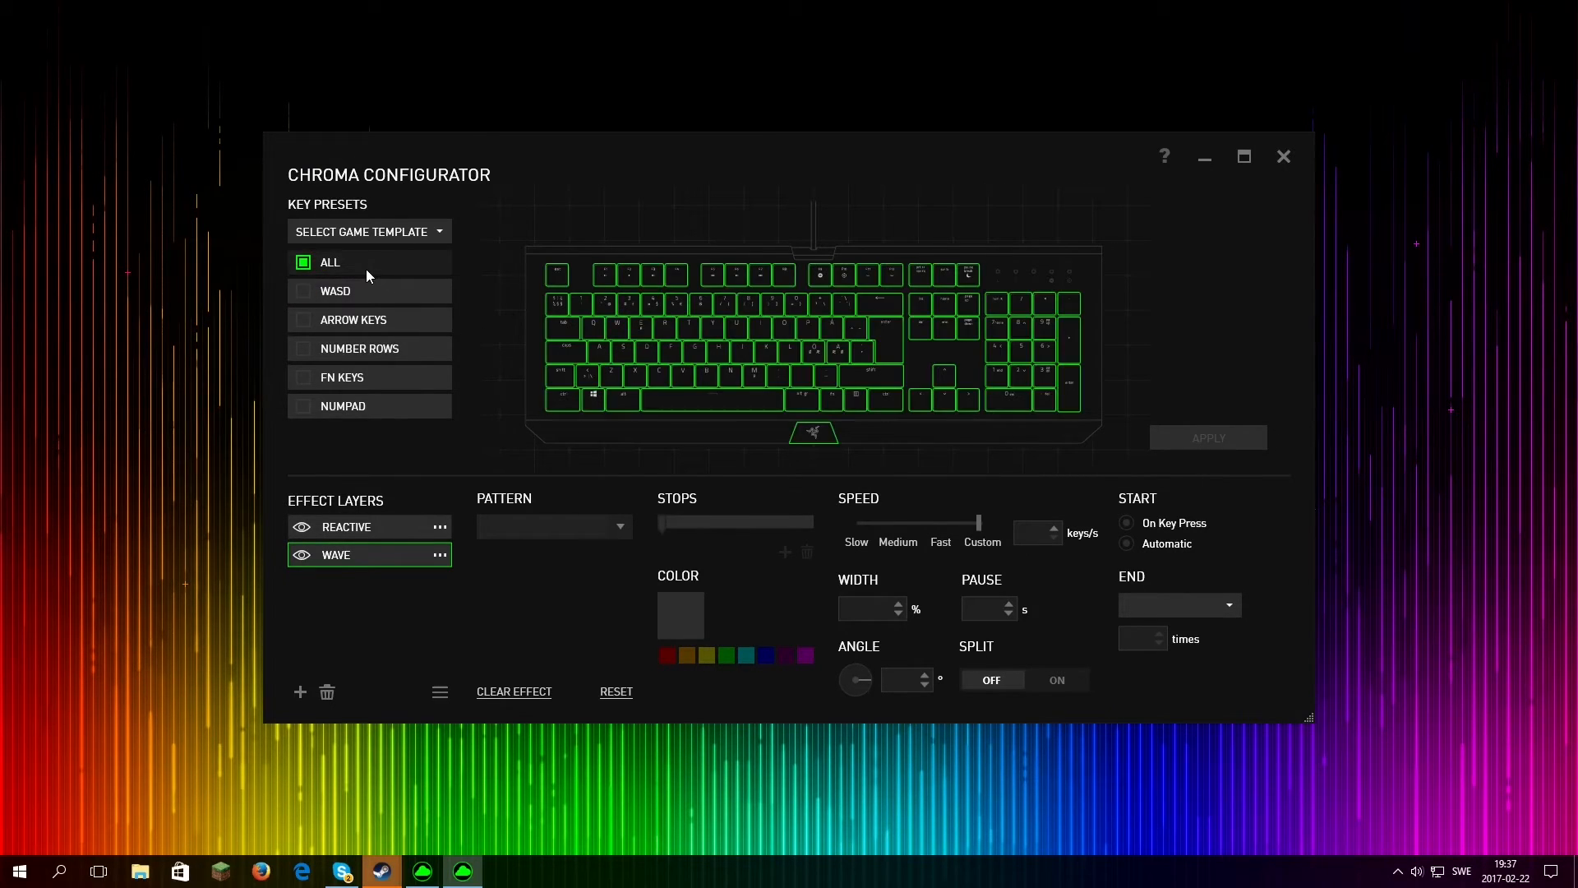
{"action": "left_click", "coordinate": [551, 530]}
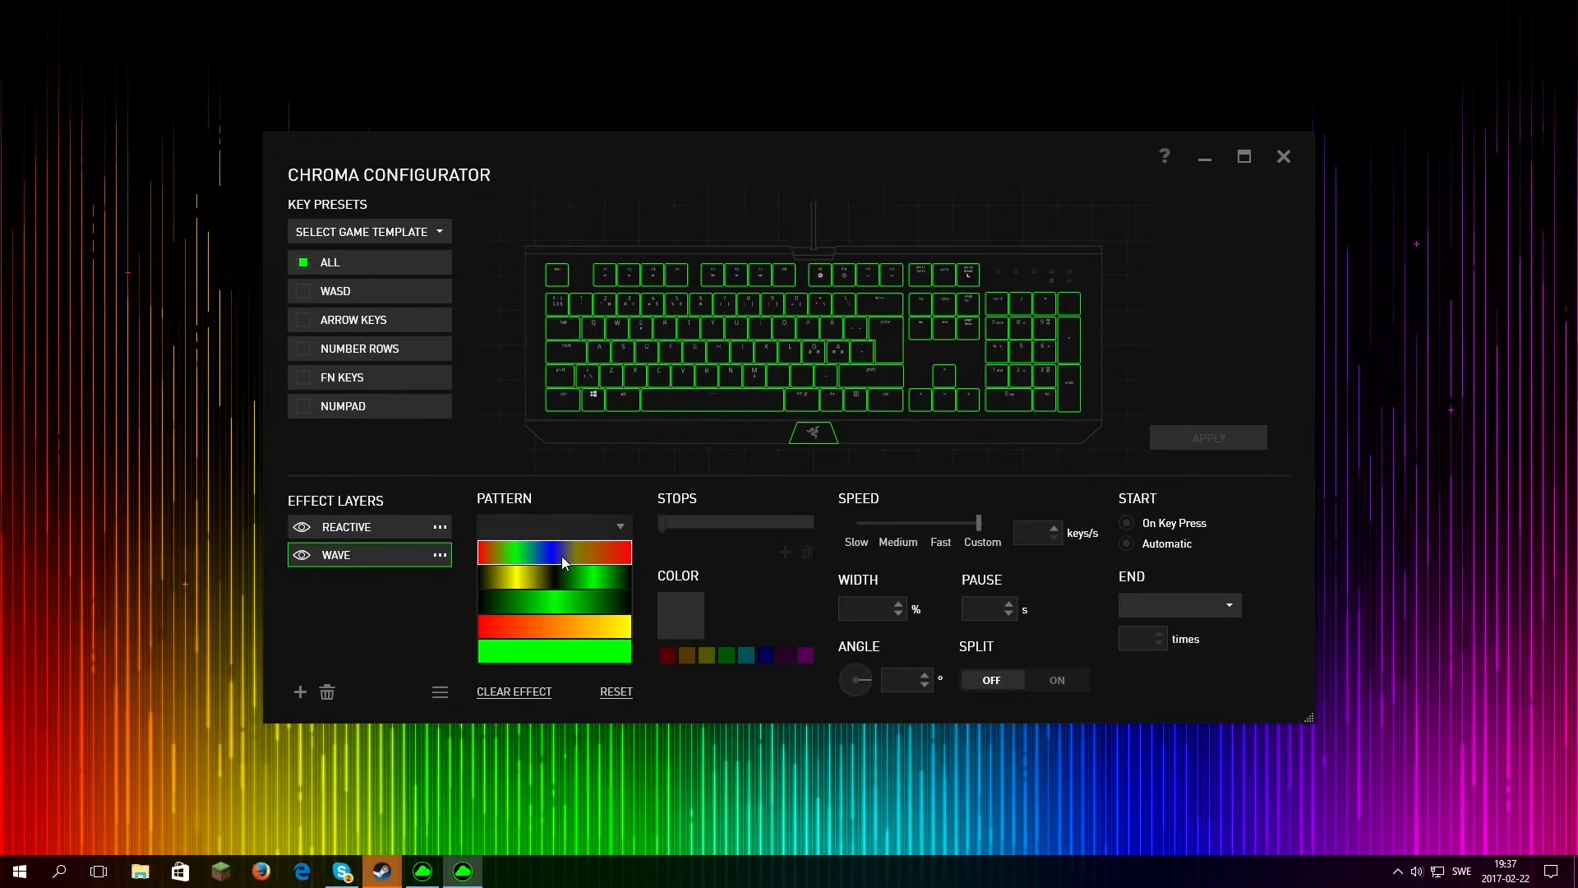
{"action": "left_click", "coordinate": [525, 629]}
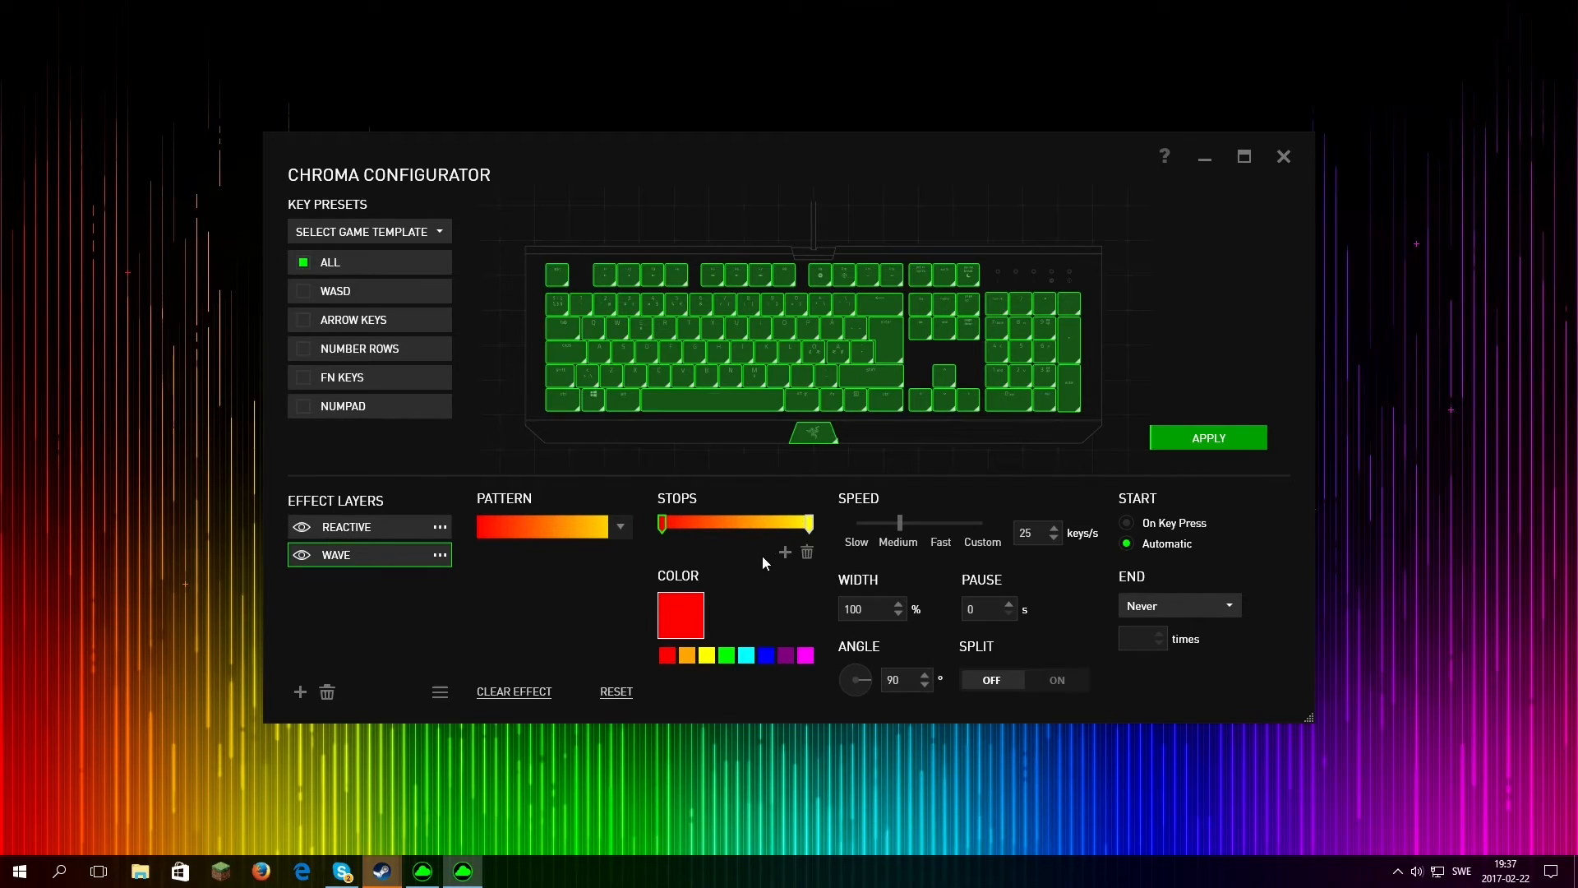
Add two color stops inside the Wave gradient, coloring the one nearer the yellow end blue and the other magenta
{"action": "left_click", "coordinate": [784, 554]}
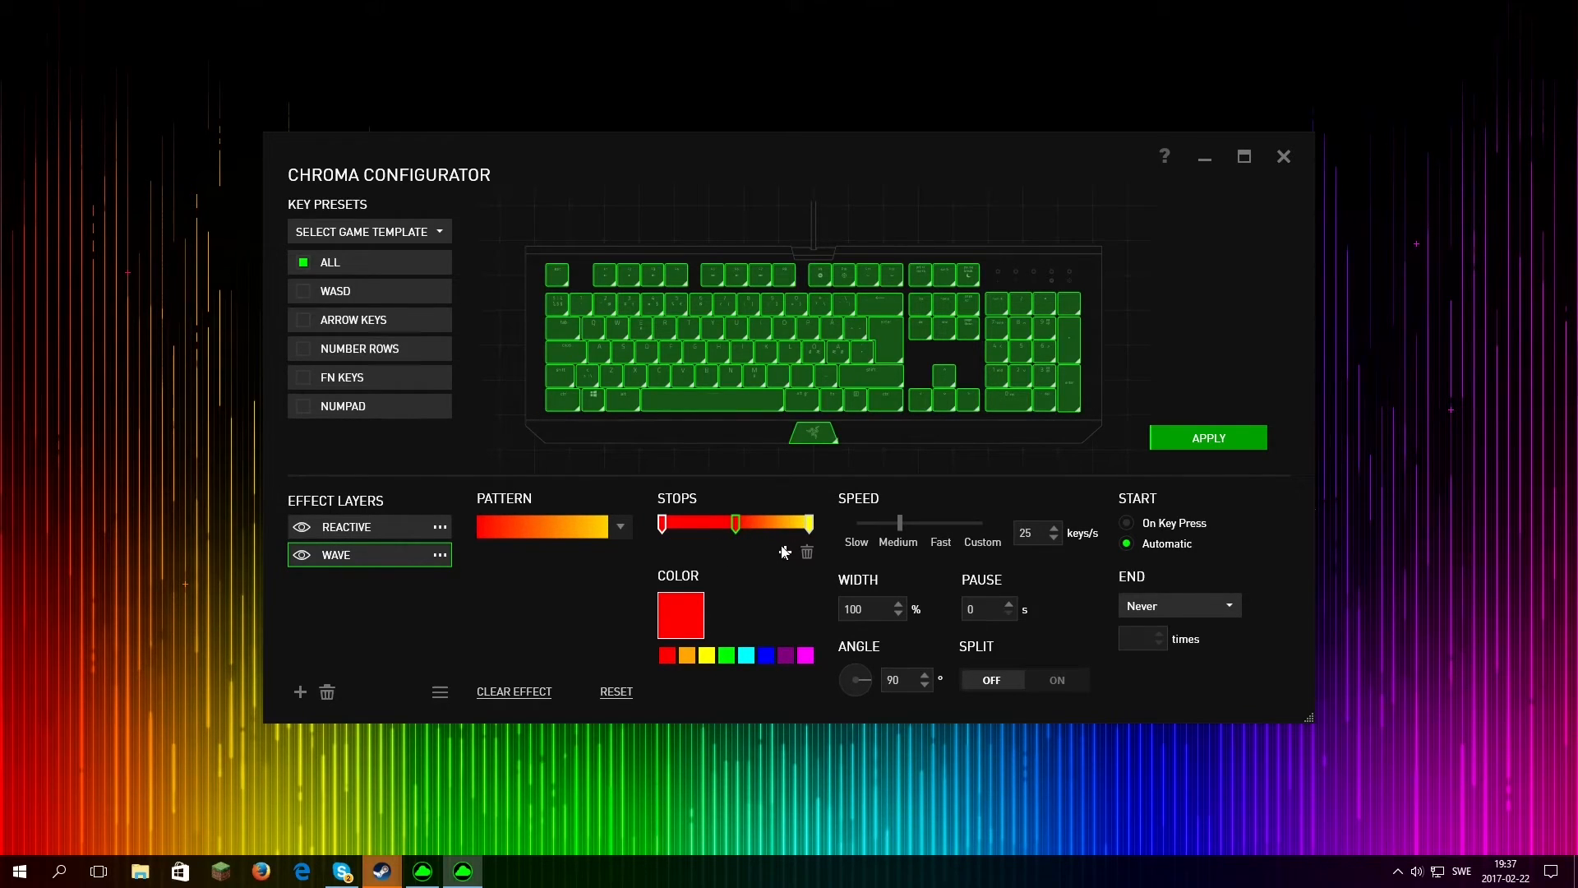
{"action": "left_click", "coordinate": [785, 552]}
{"action": "mouse_move", "coordinate": [736, 525]}
{"action": "left_mouse_down"}
{"action": "mouse_move", "coordinate": [698, 525]}
{"action": "mouse_move", "coordinate": [767, 523]}
{"action": "mouse_move", "coordinate": [708, 530]}
{"action": "left_mouse_up"}
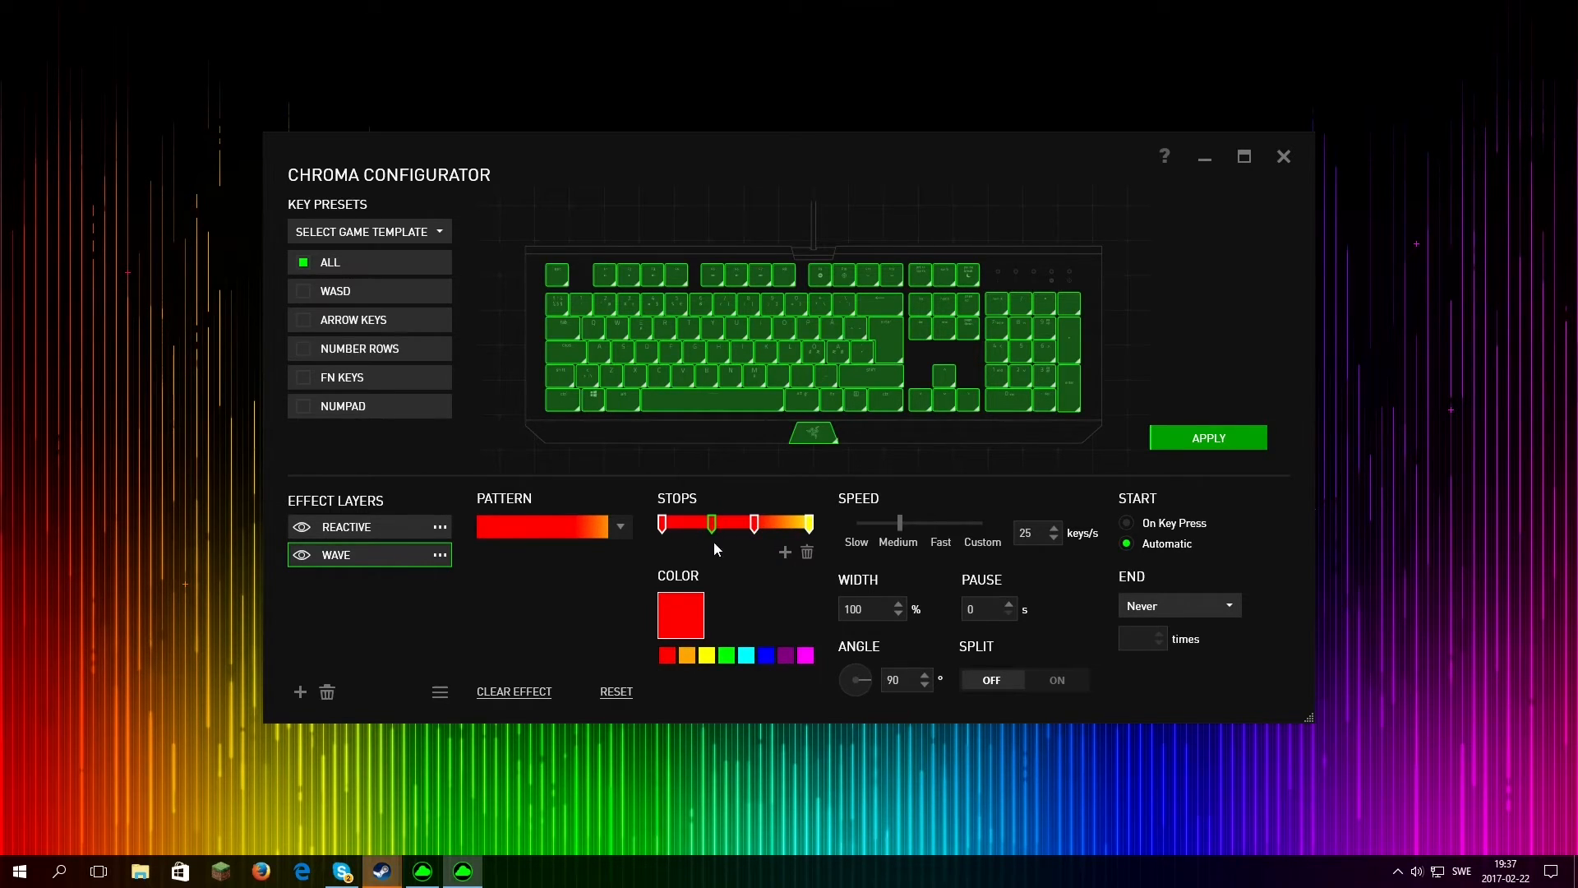
{"action": "left_click", "coordinate": [765, 655]}
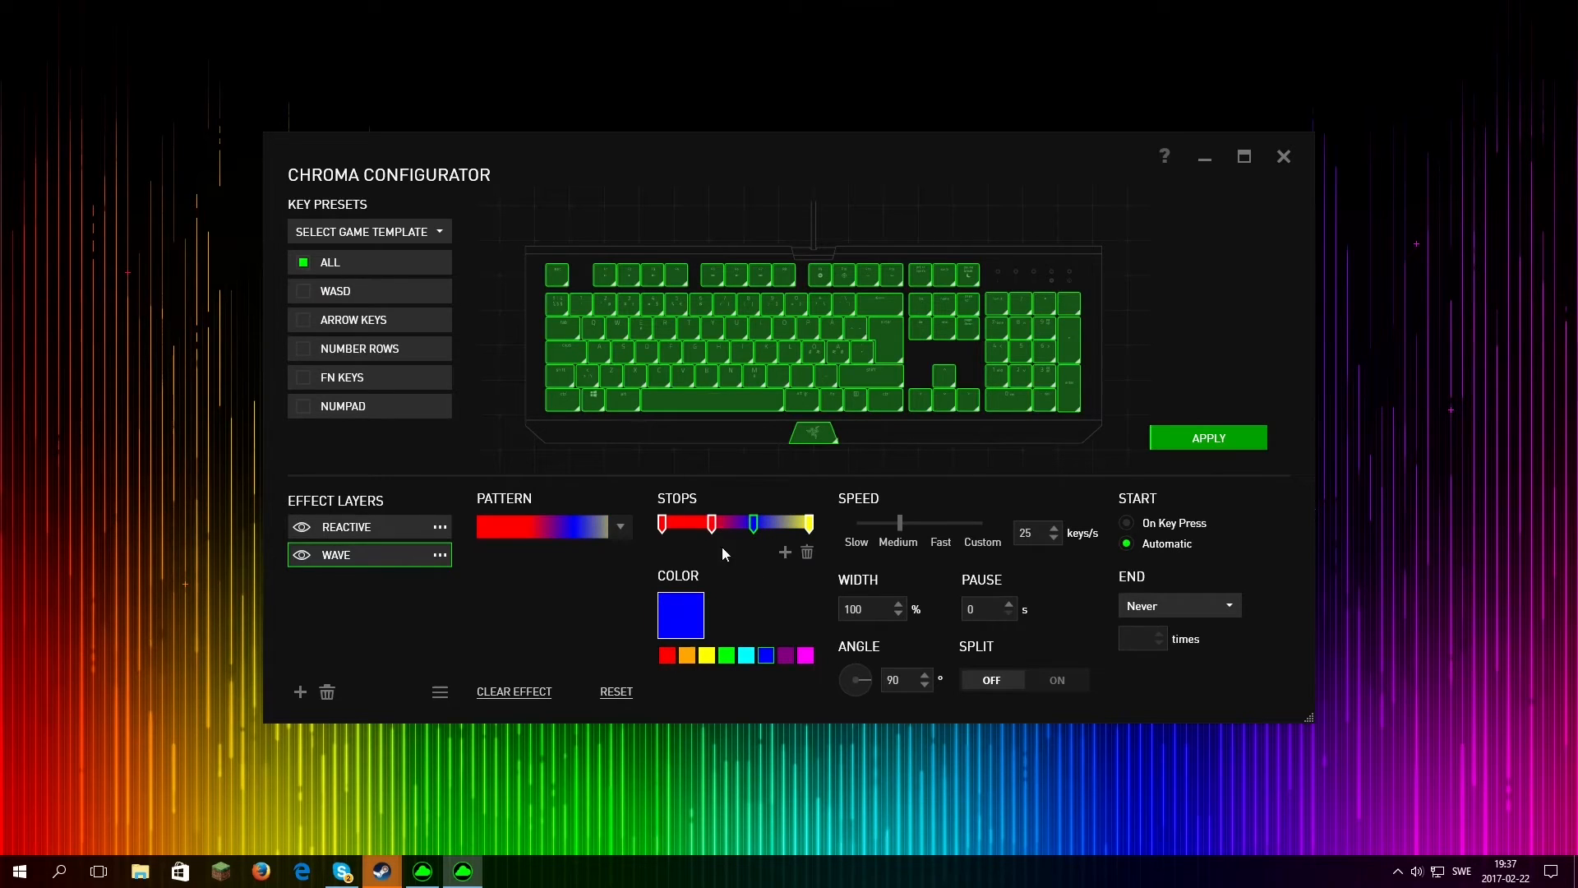
{"action": "left_click", "coordinate": [715, 526]}
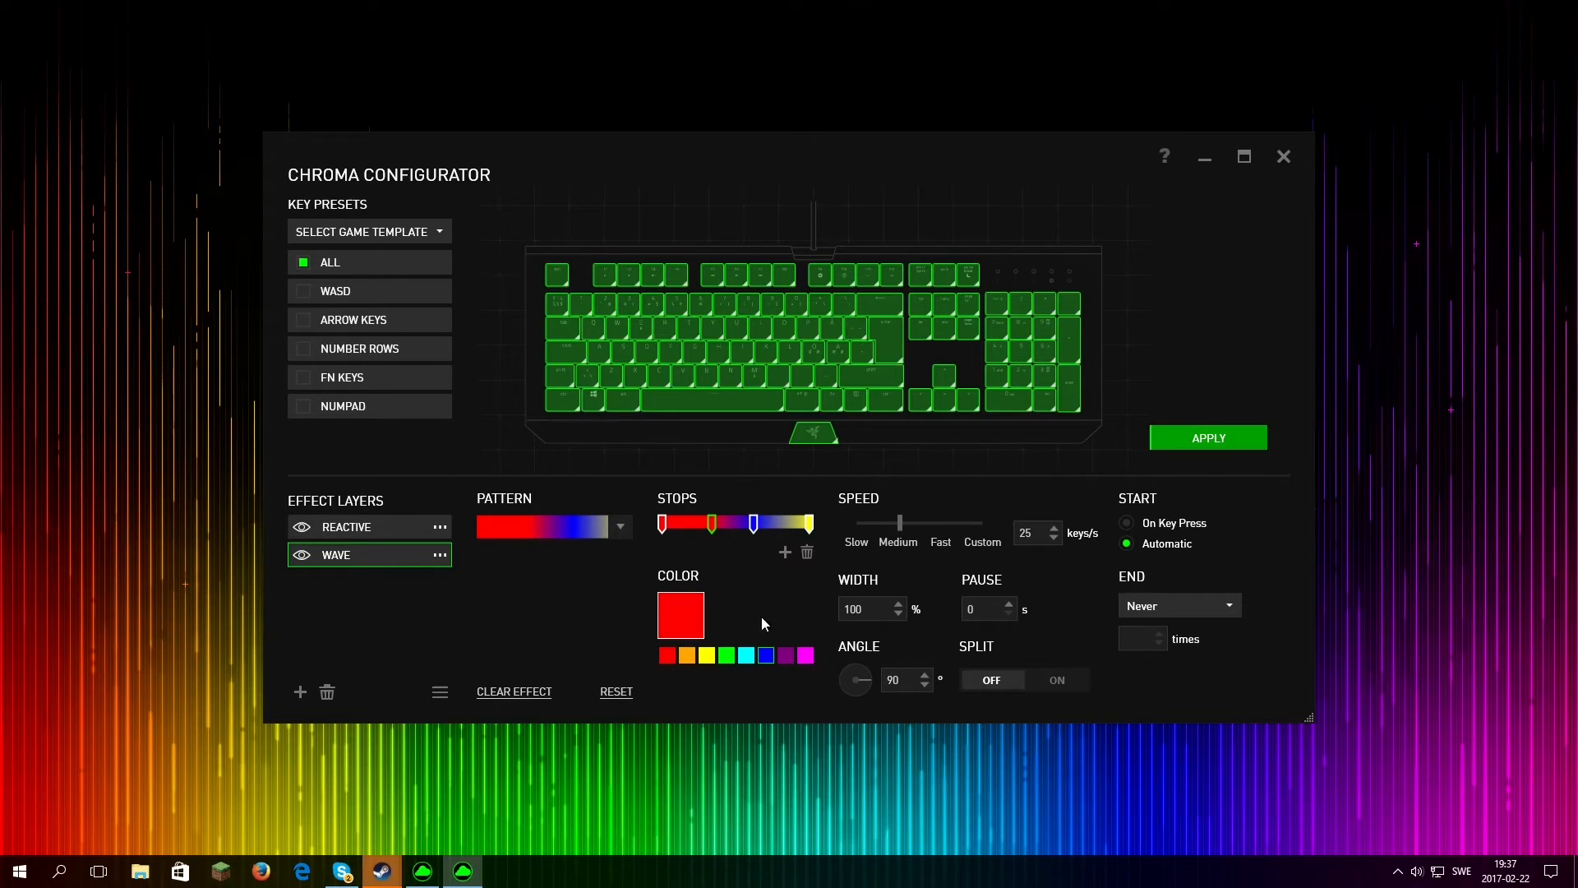
{"action": "left_click", "coordinate": [803, 657]}
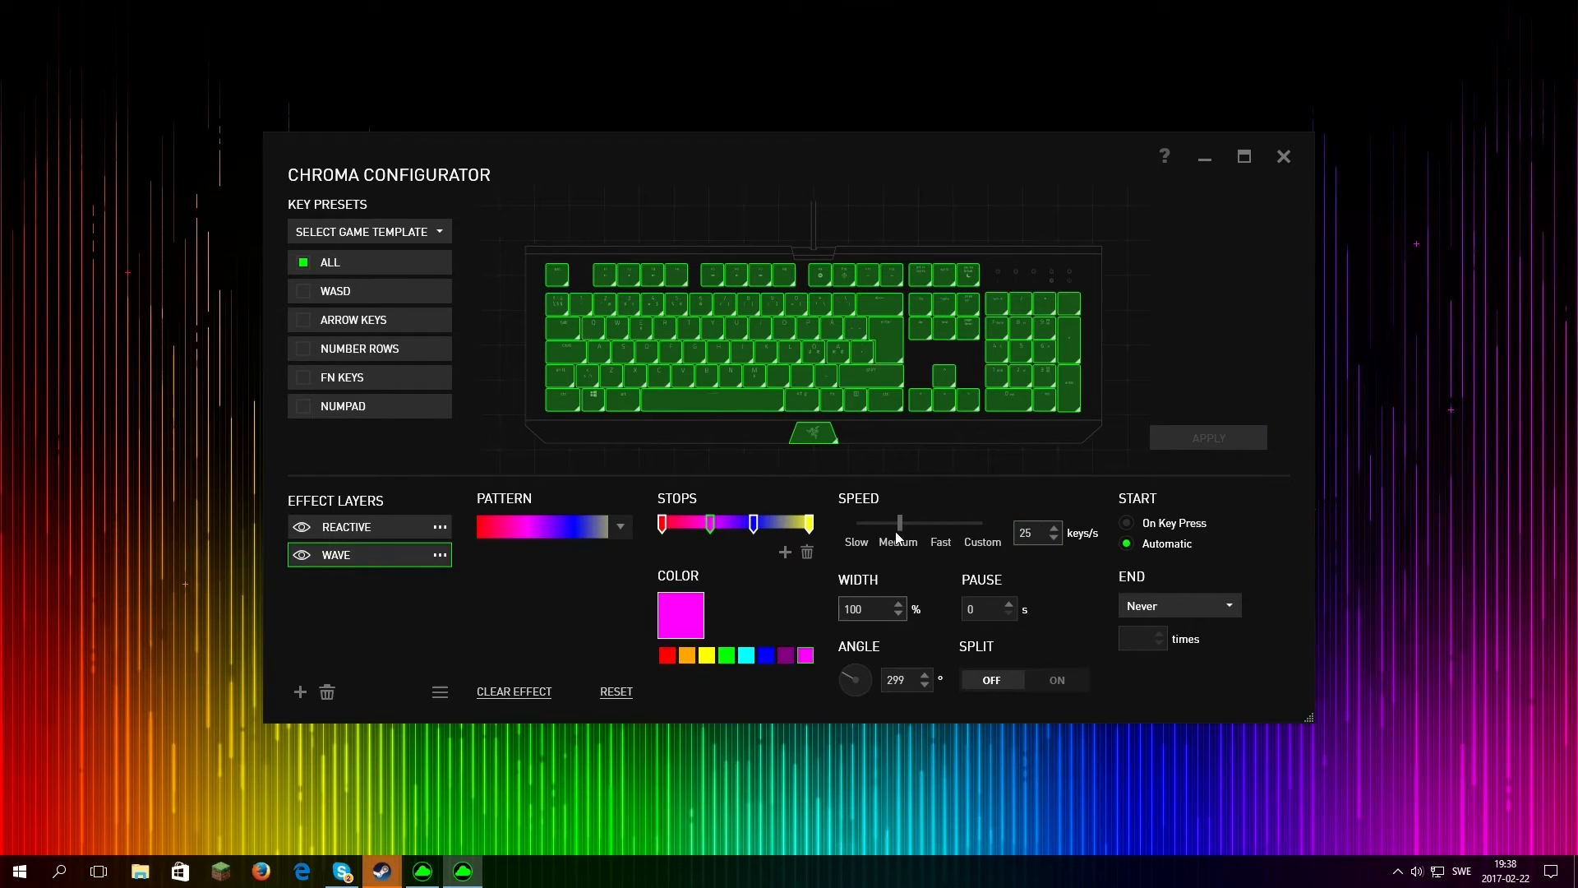
Try the Fast wave speed and return it to Medium, set the wave angle to 299°, and apply the effect
{"action": "left_click", "coordinate": [937, 526]}
{"action": "left_click", "coordinate": [900, 523]}
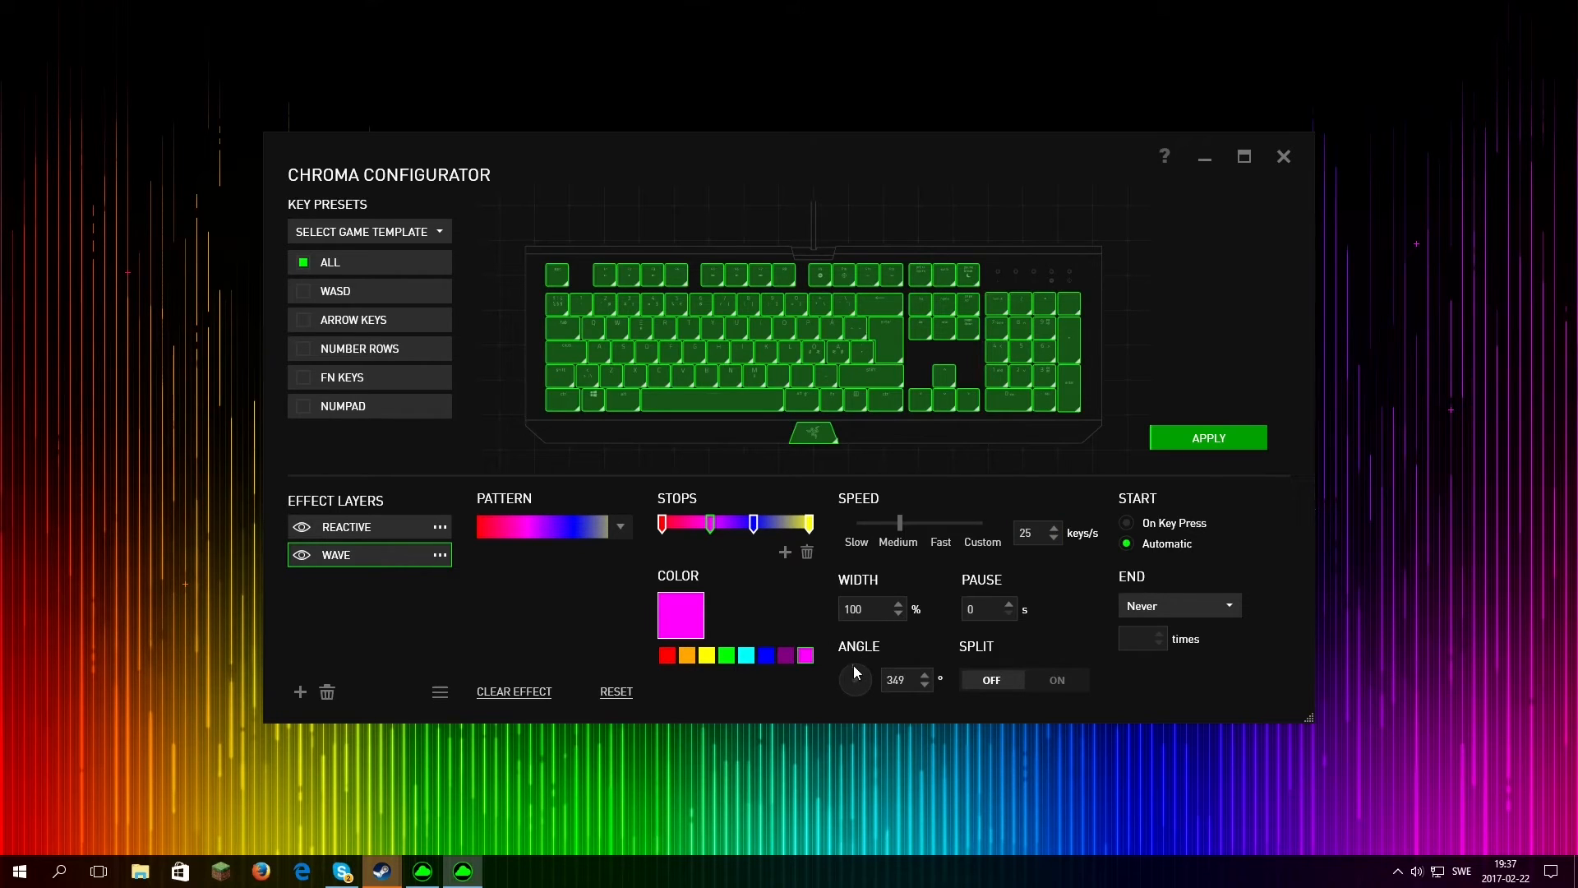
{"action": "left_click_drag", "start_coordinate": [855, 670], "coordinate": [845, 674]}
{"action": "left_click", "coordinate": [1189, 436]}
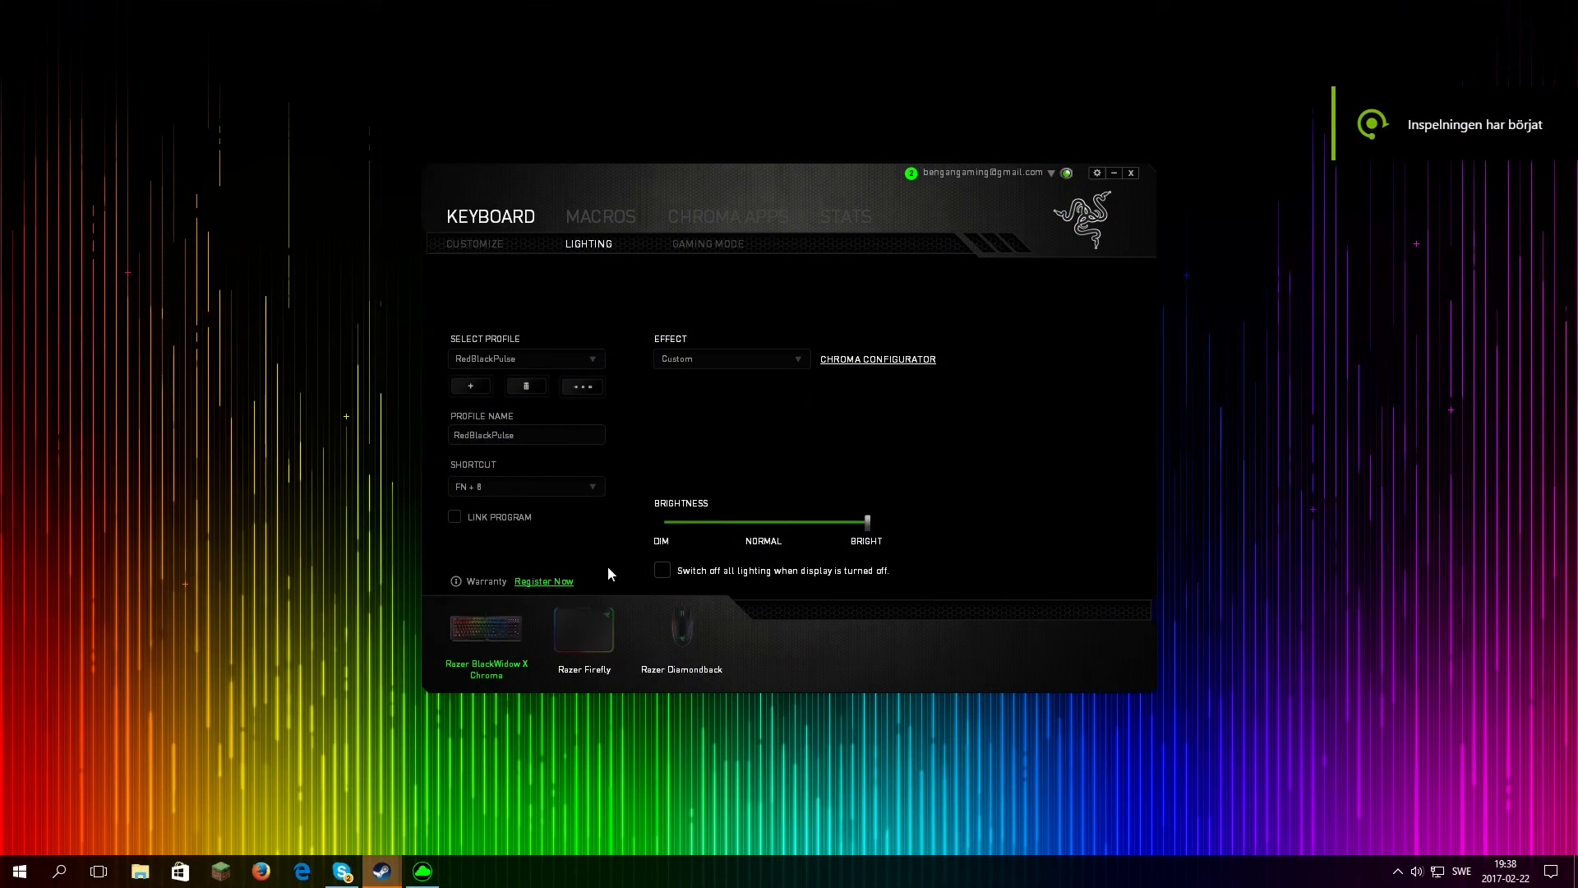
Open the Chroma Configurator for the Razer Diamondback mouse
{"action": "left_click", "coordinate": [616, 624]}
{"action": "left_click", "coordinate": [683, 631]}
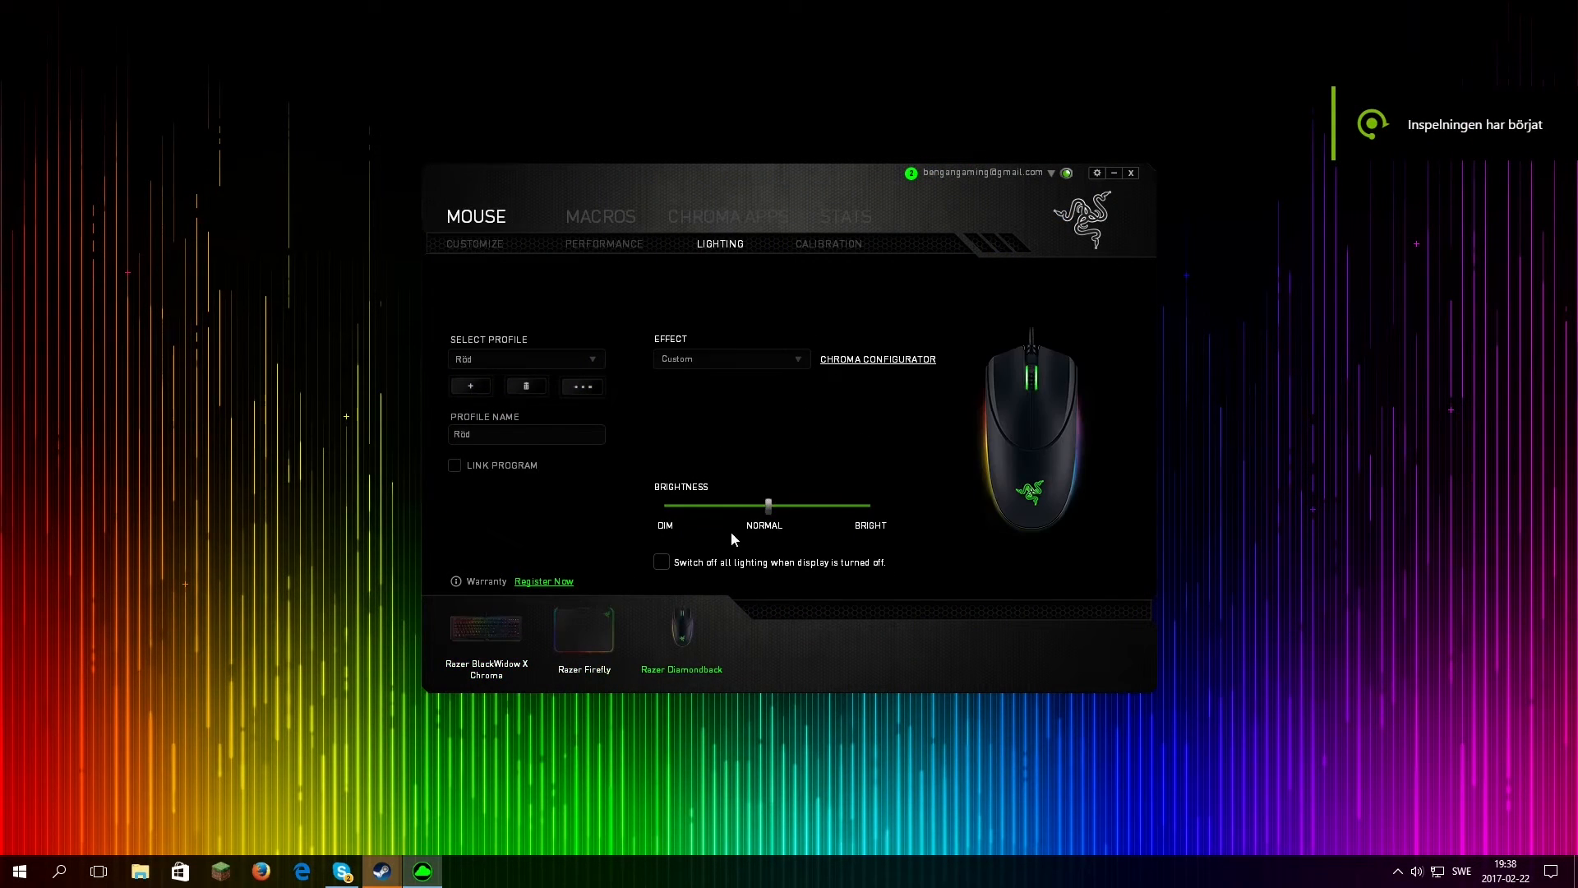
{"action": "left_click", "coordinate": [876, 360]}
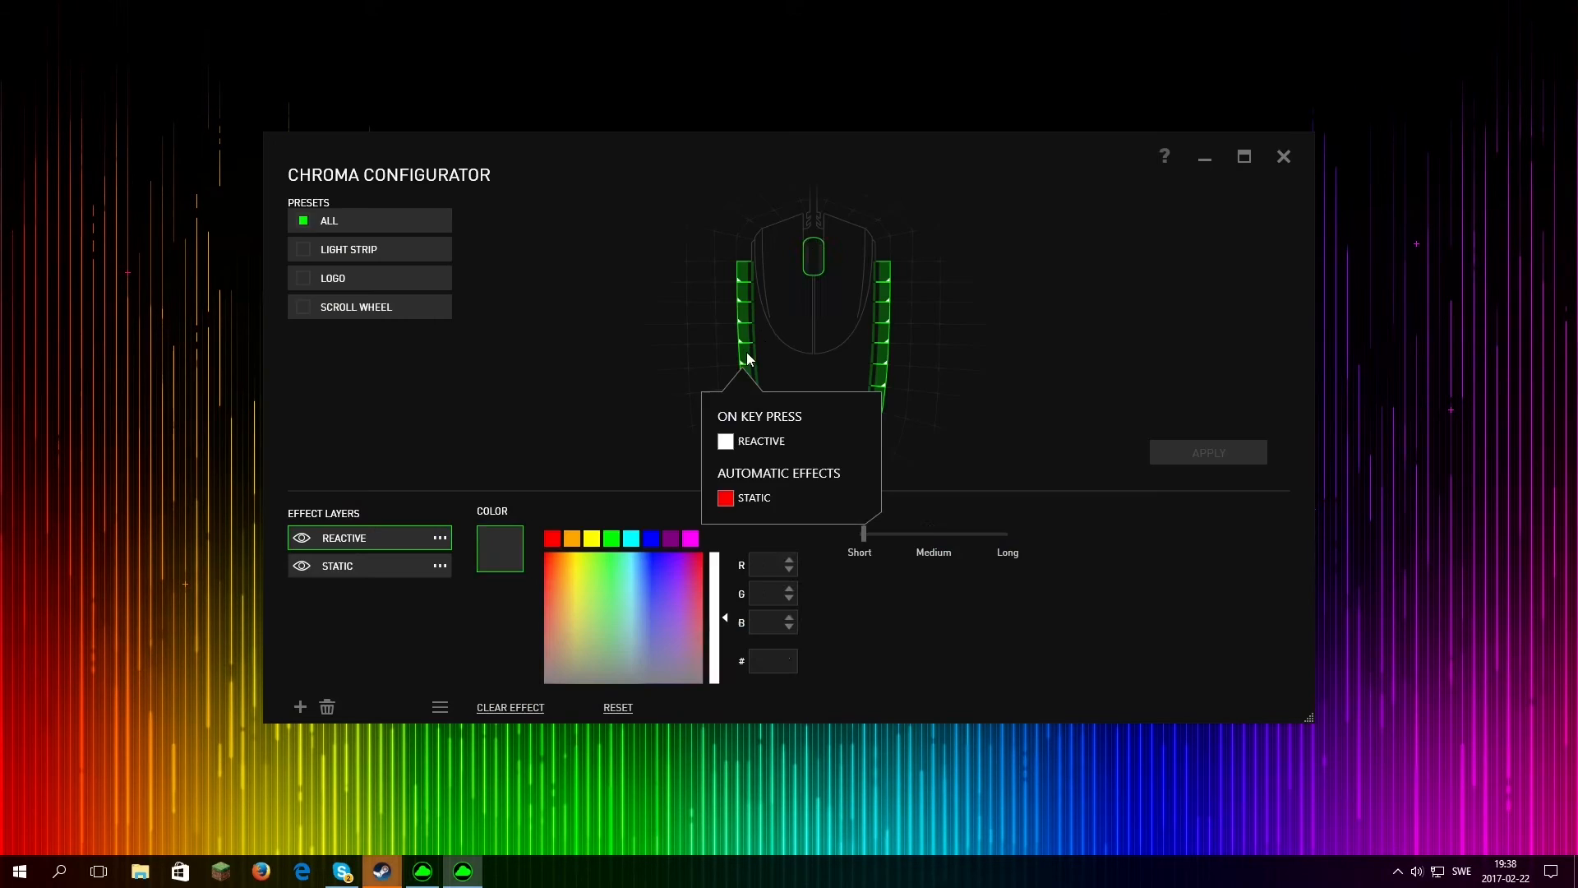
On the Reactive layer, color the mouse's light strip red, clear that effect, and check which effects the strip has
{"action": "left_click", "coordinate": [892, 386]}
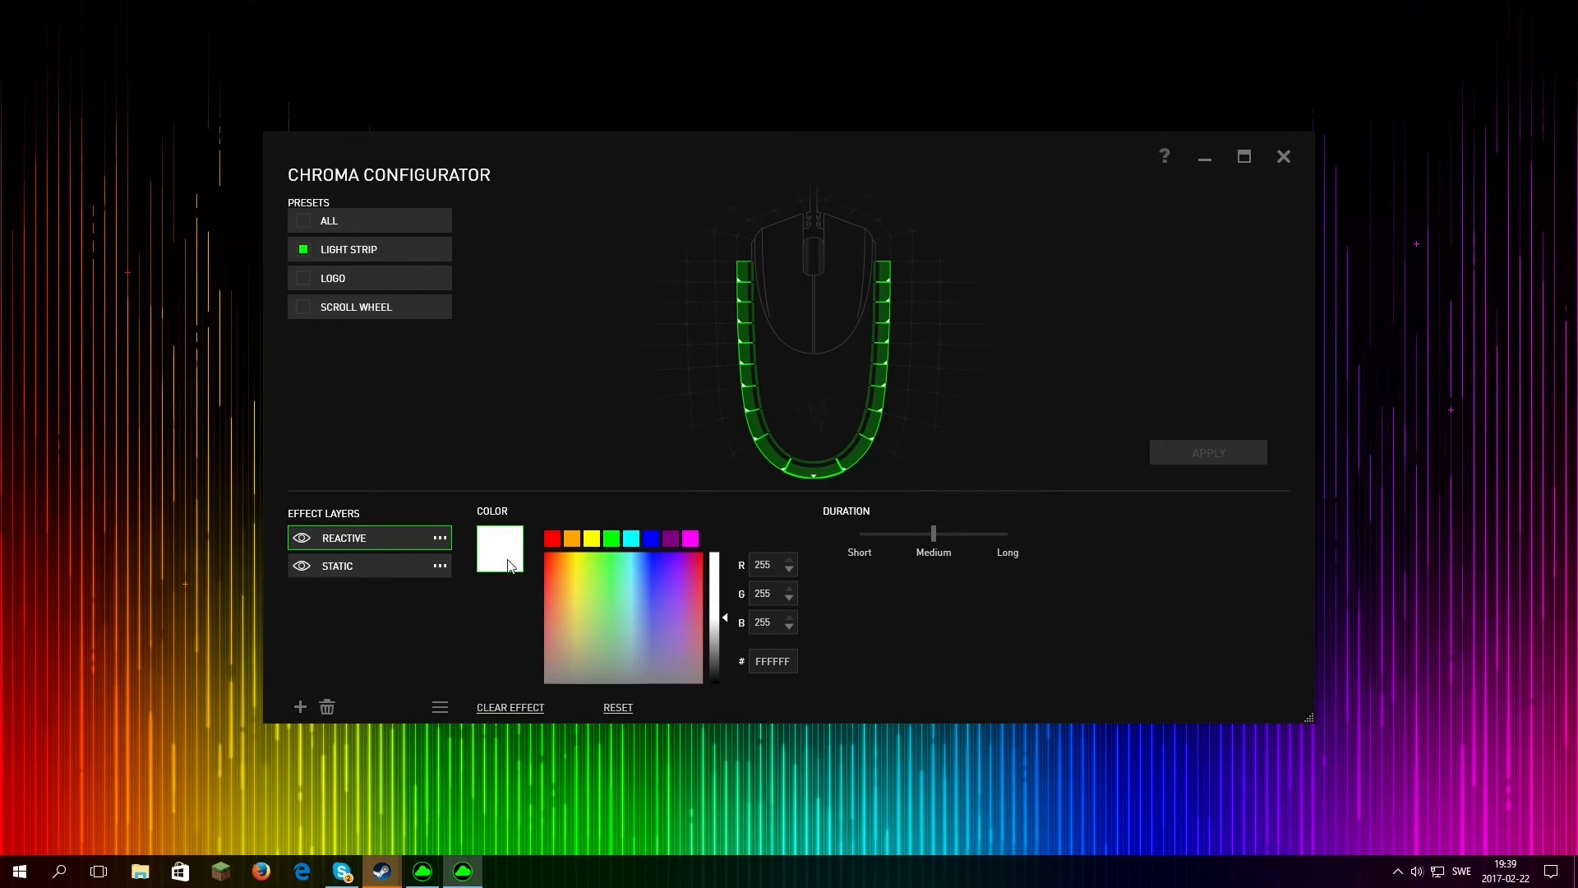
{"action": "left_click", "coordinate": [552, 538]}
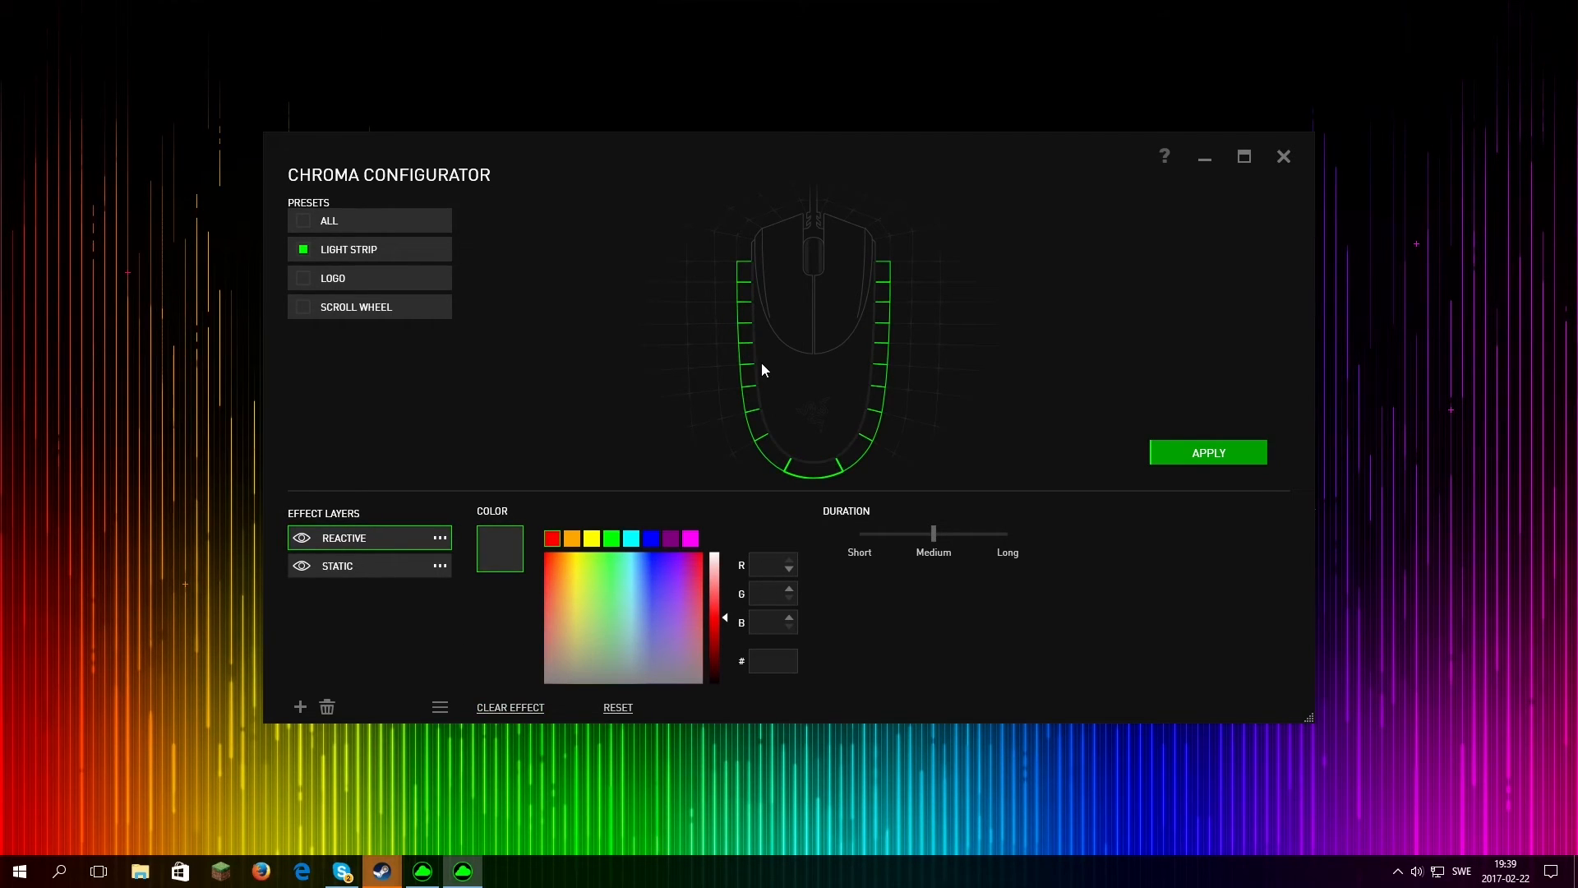
{"action": "mouse_move", "coordinate": [747, 363]}
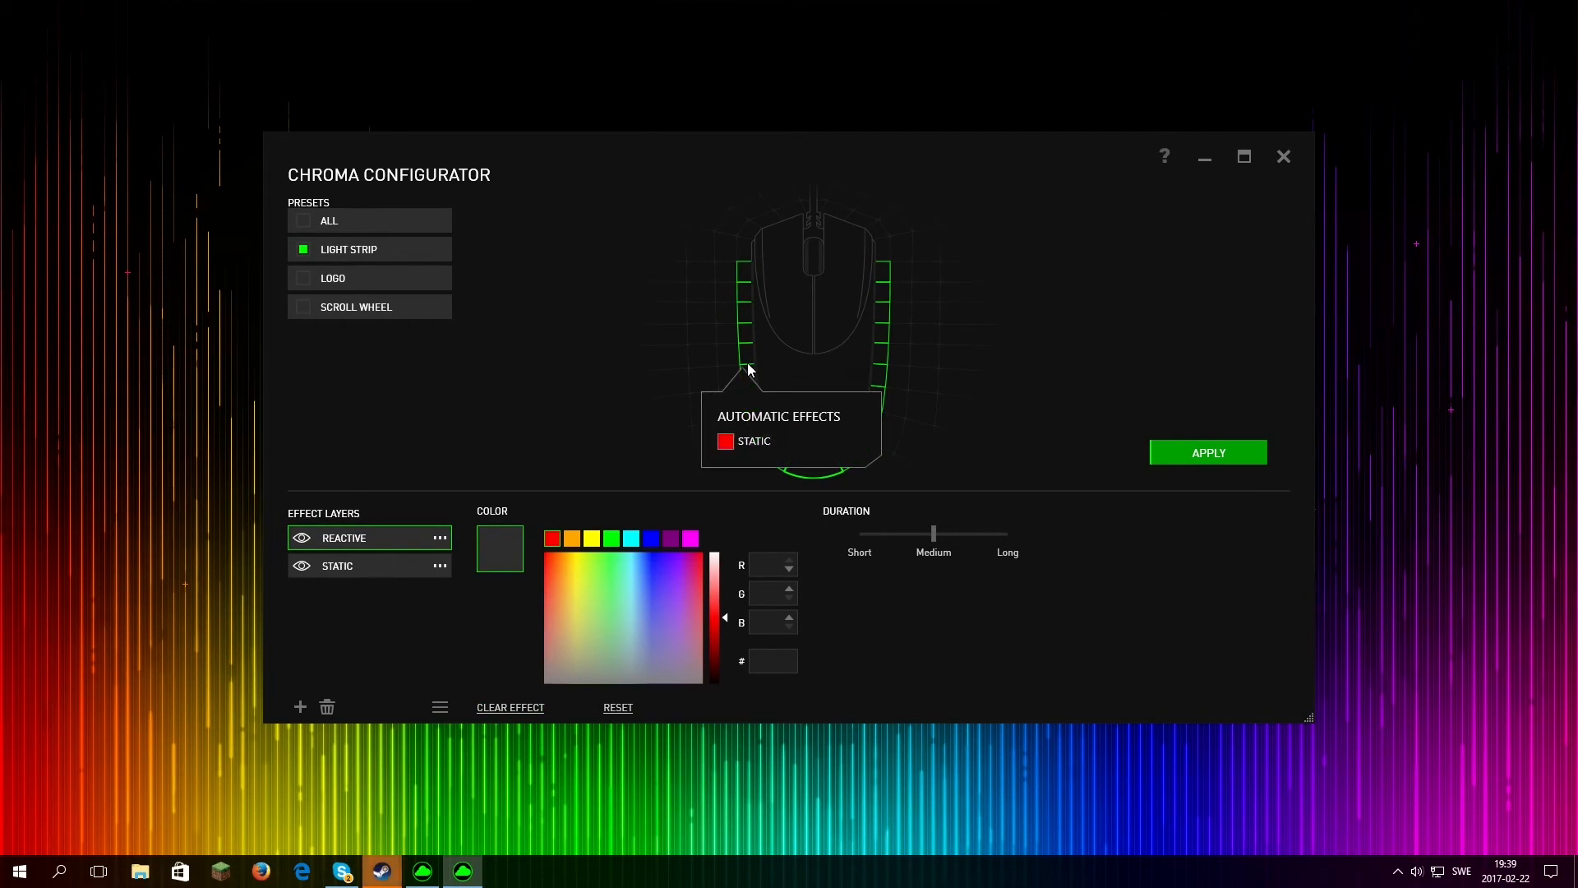